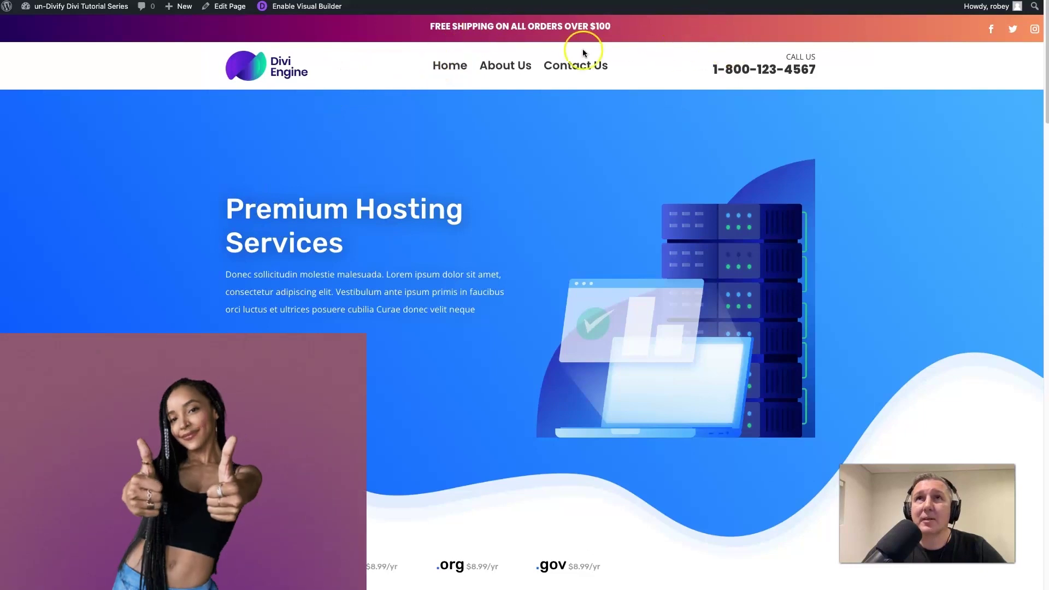
# - Scroll down and back up the default Divi site page to view its header and top bar
pyautogui.scroll(-1, 554, 266)
pyautogui.scroll(-10, 554, 266)
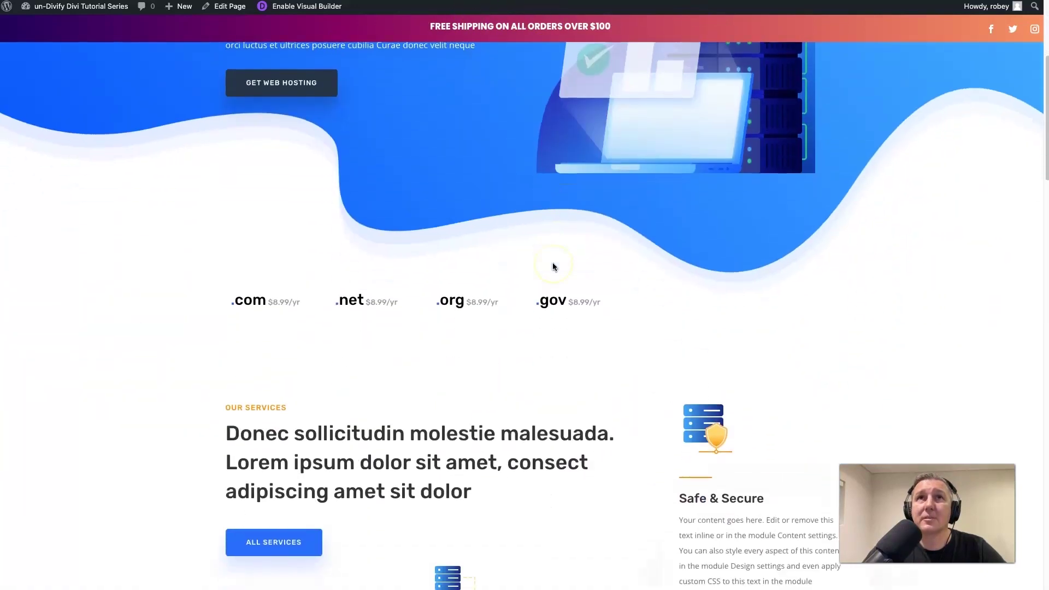
pyautogui.scroll(8, 552, 266)
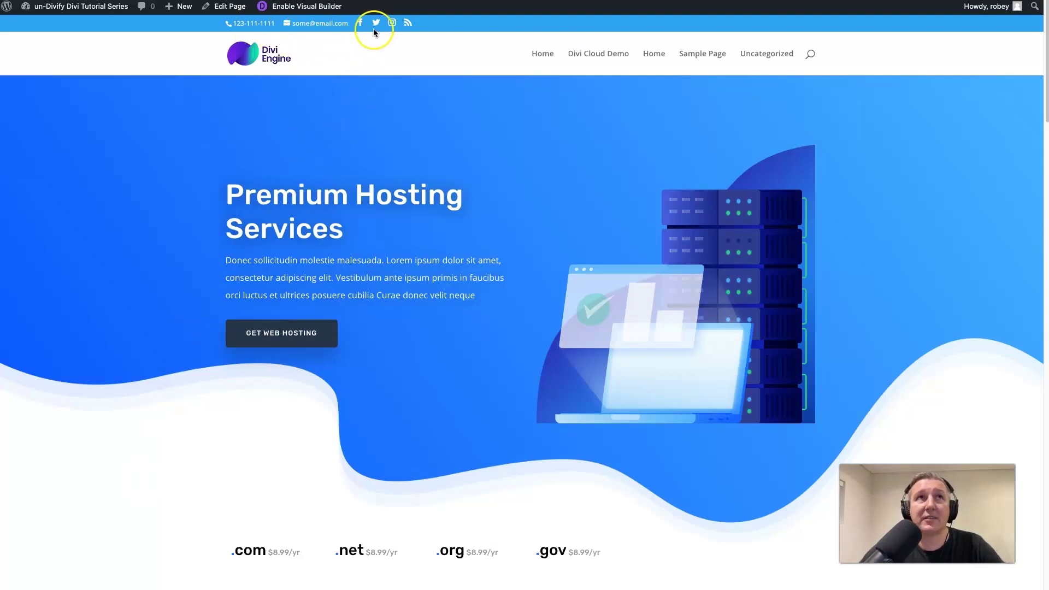
# - In the Theme Customizer, make the Secondary Menu Bar background red with uppercase text
pyautogui.moveTo(67, 12)
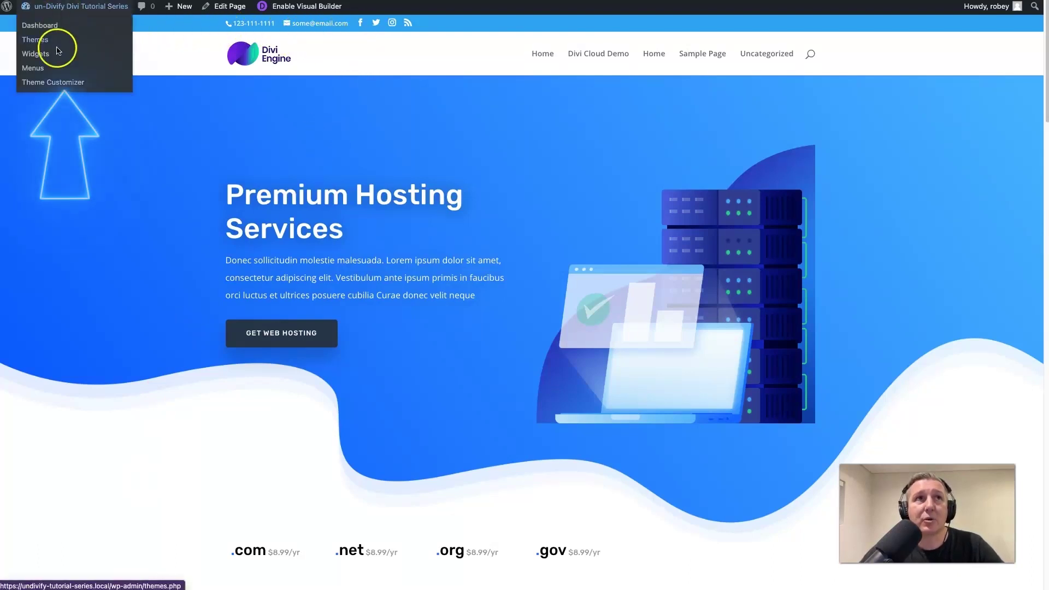
pyautogui.click(52, 82)
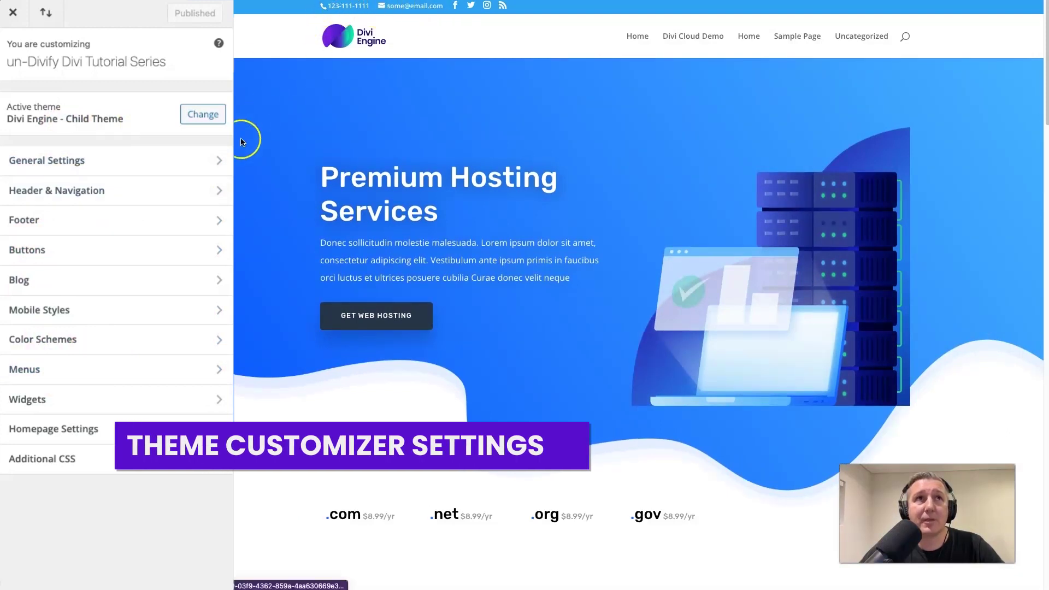
pyautogui.click(149, 198)
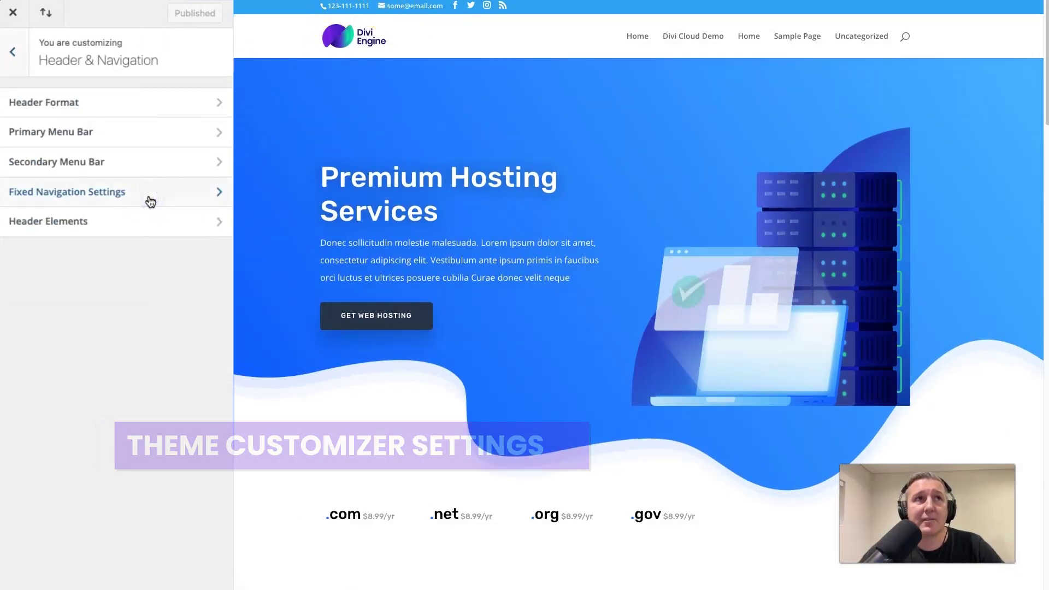
pyautogui.click(141, 173)
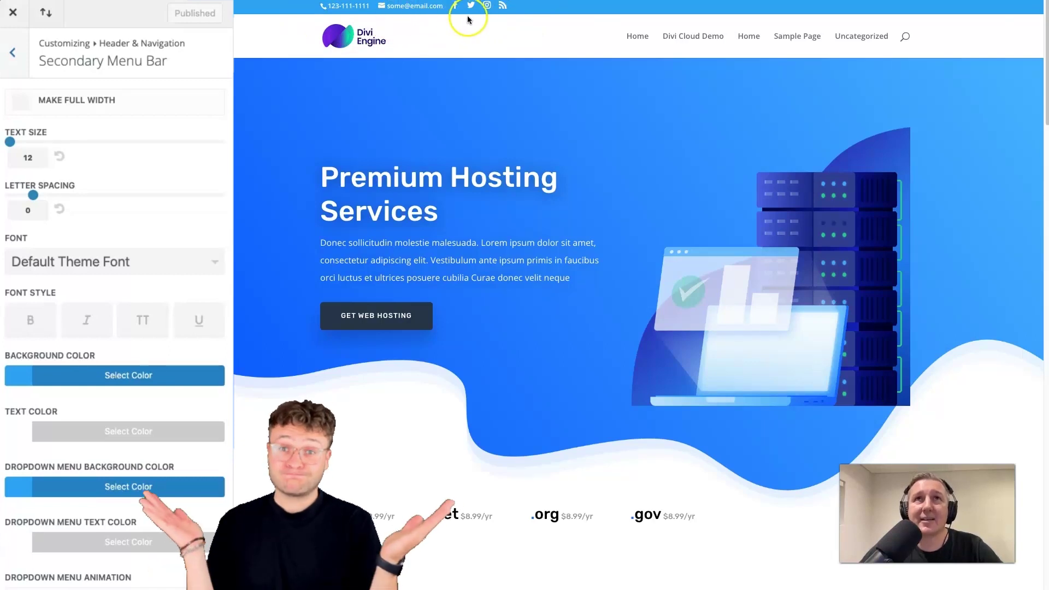
pyautogui.click(8, 373)
pyautogui.click(49, 571)
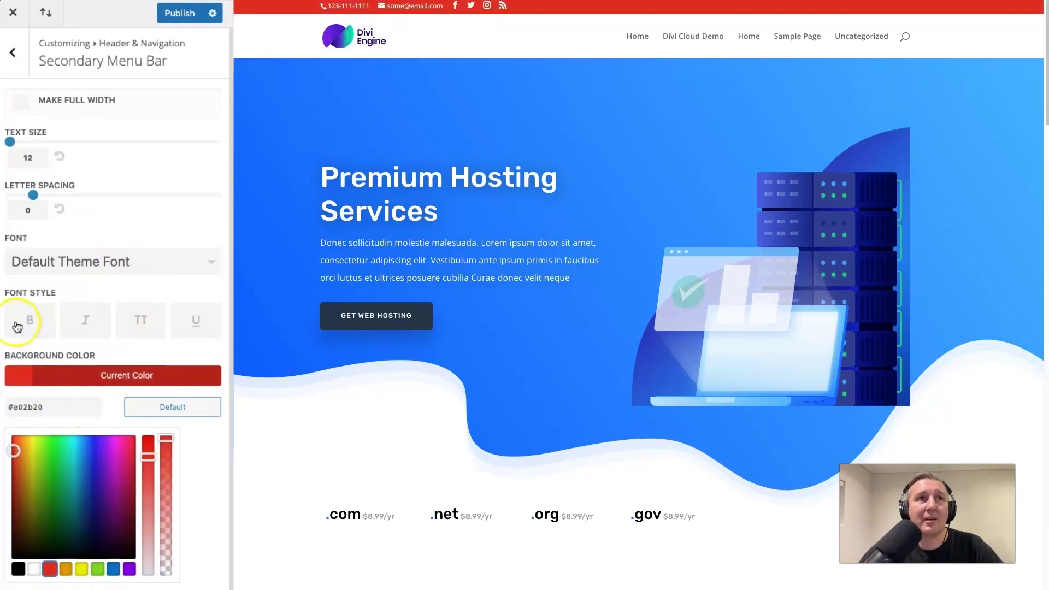
pyautogui.click(138, 321)
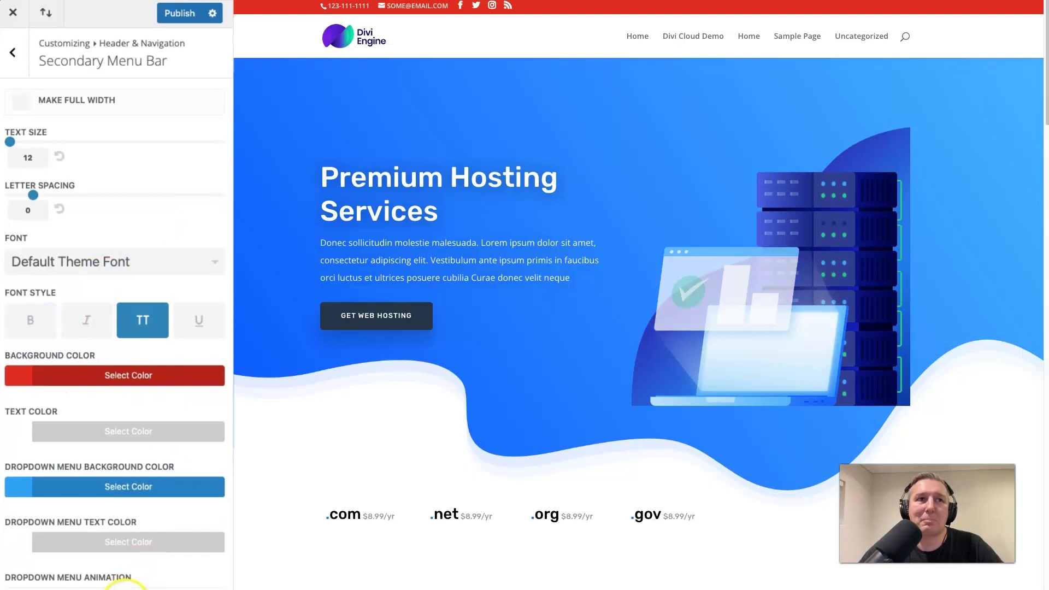
# - Toggle the header's Show Search Icon setting off and back on in Header Elements
pyautogui.click(15, 65)
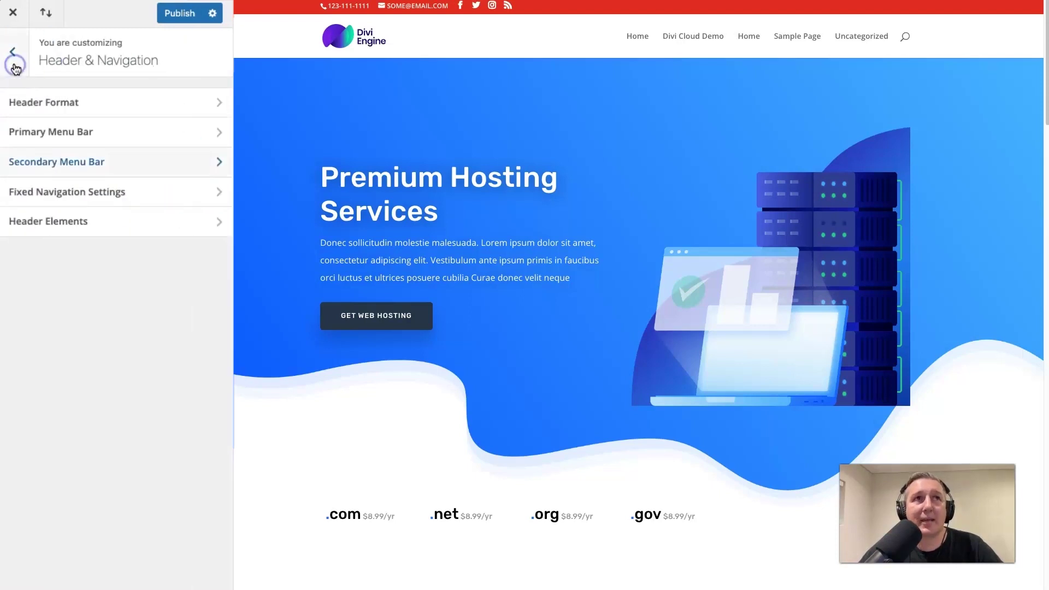
pyautogui.click(83, 224)
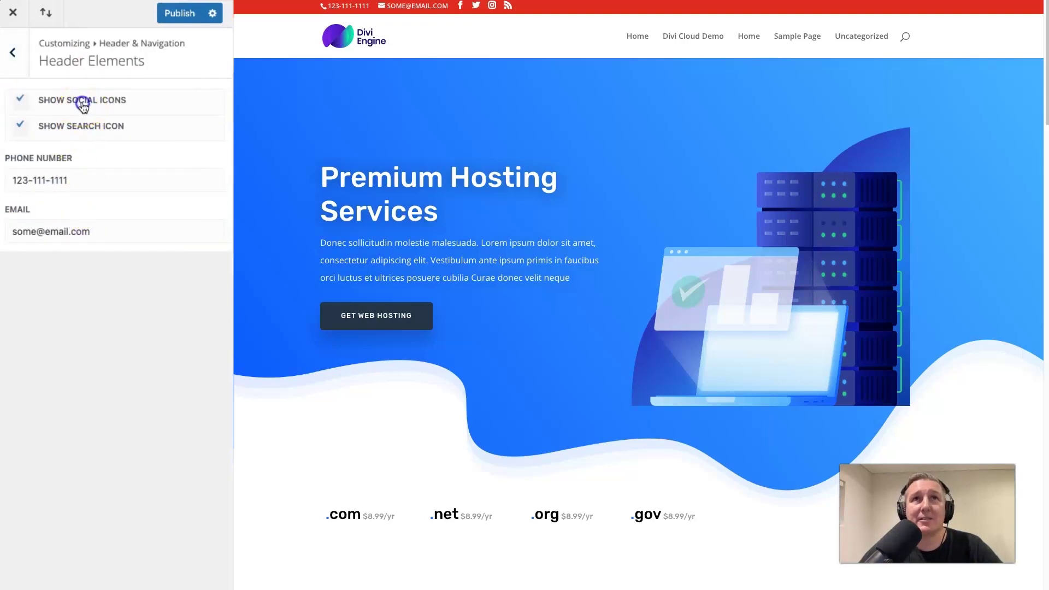
pyautogui.click(81, 133)
pyautogui.click(80, 133)
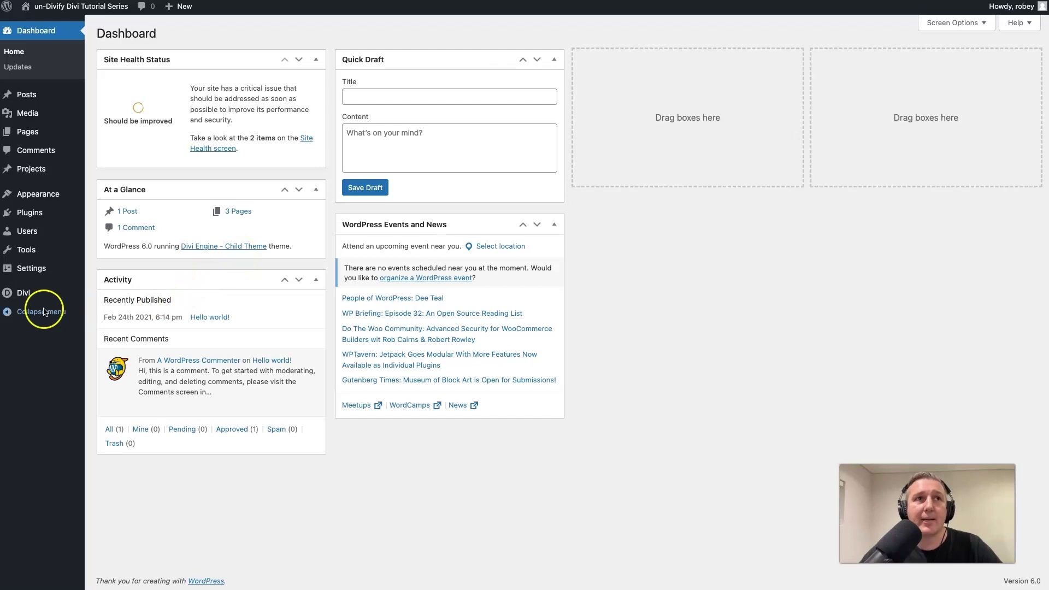
# - Open the Divi Theme Builder and edit the default template's Global Header layout
pyautogui.moveTo(25, 301)
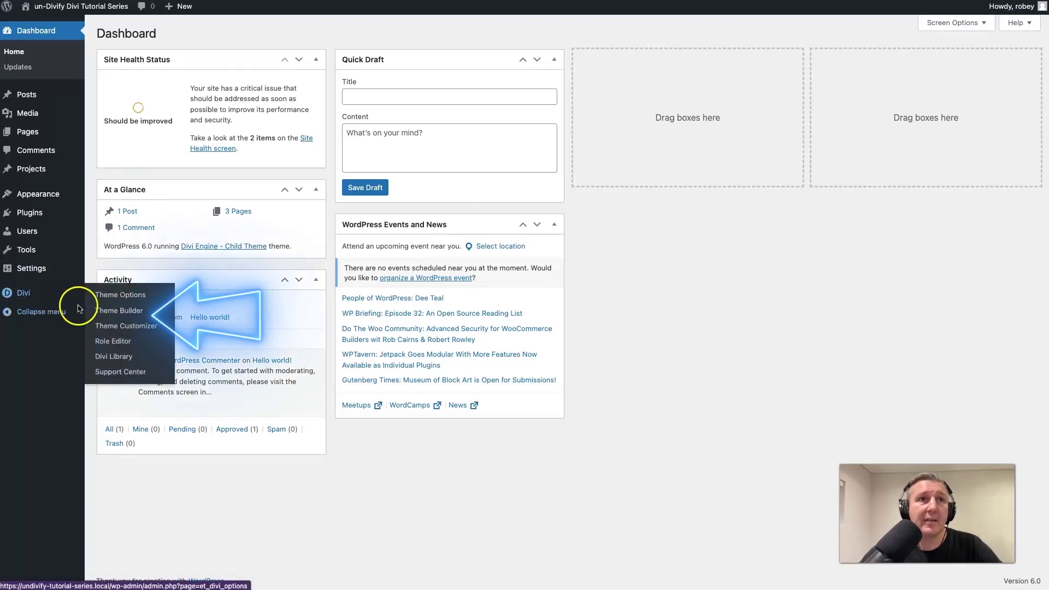
pyautogui.click(122, 310)
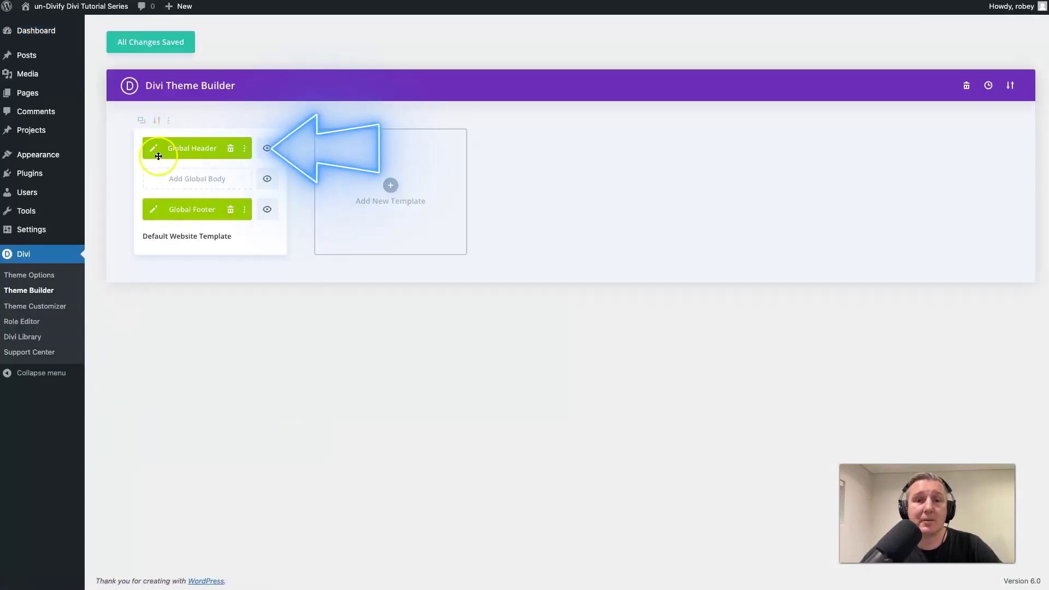
pyautogui.click(154, 149)
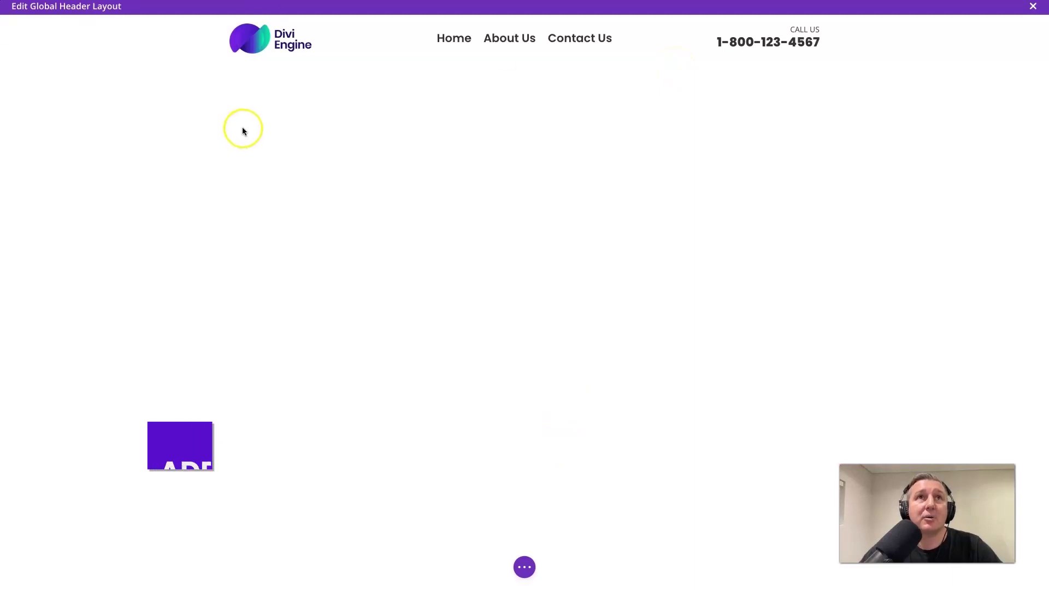
# - Add a three-column row to the Global Header and move it above the logo and menu row
pyautogui.moveTo(444, 43)
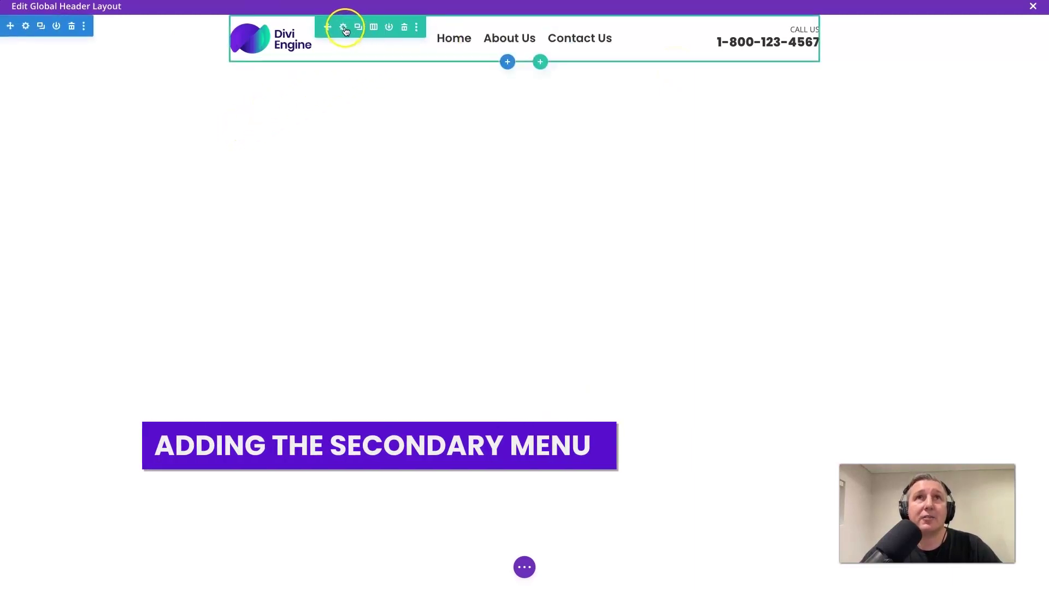
pyautogui.click(538, 64)
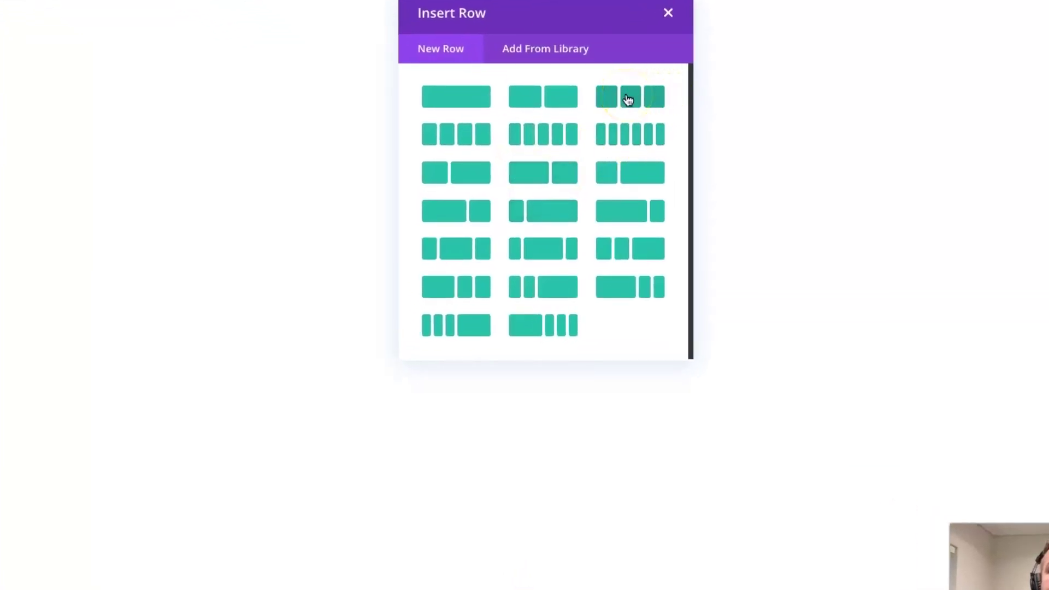
pyautogui.click(628, 99)
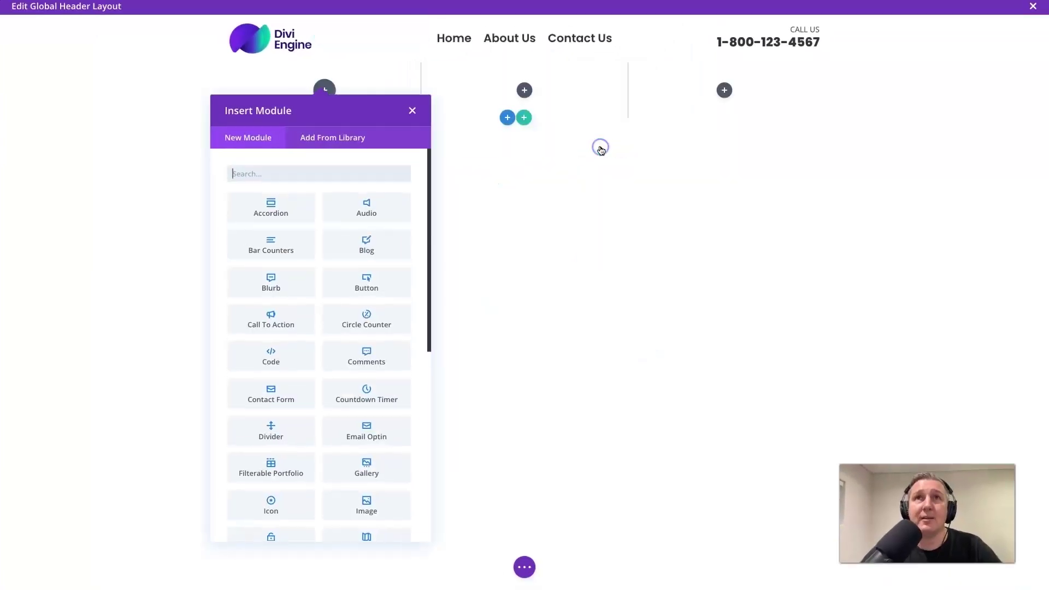
pyautogui.click(354, 104)
pyautogui.click(412, 111)
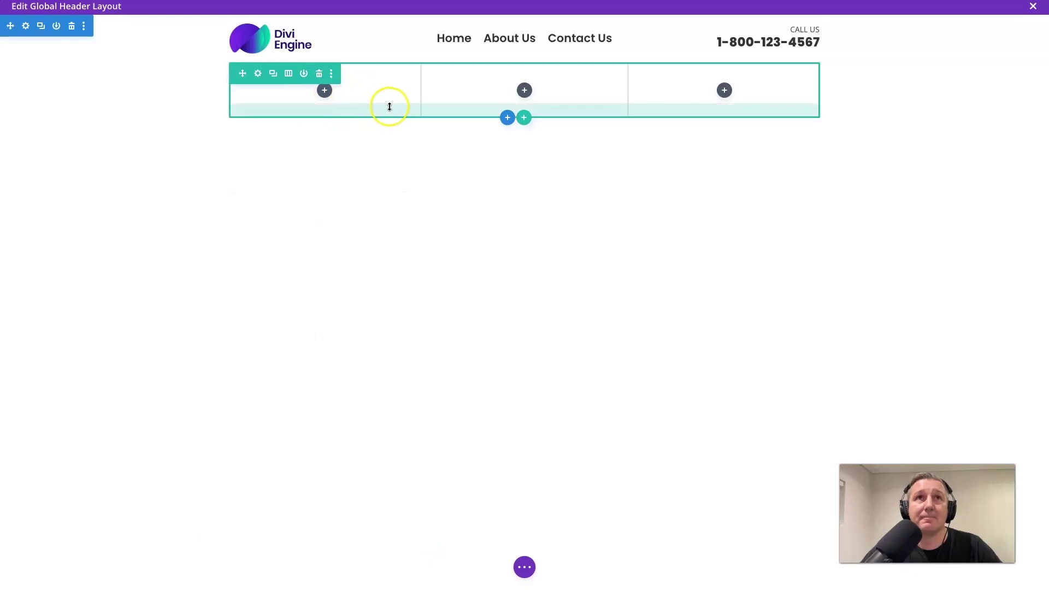
pyautogui.moveTo(245, 75); pyautogui.dragTo(244, 38)
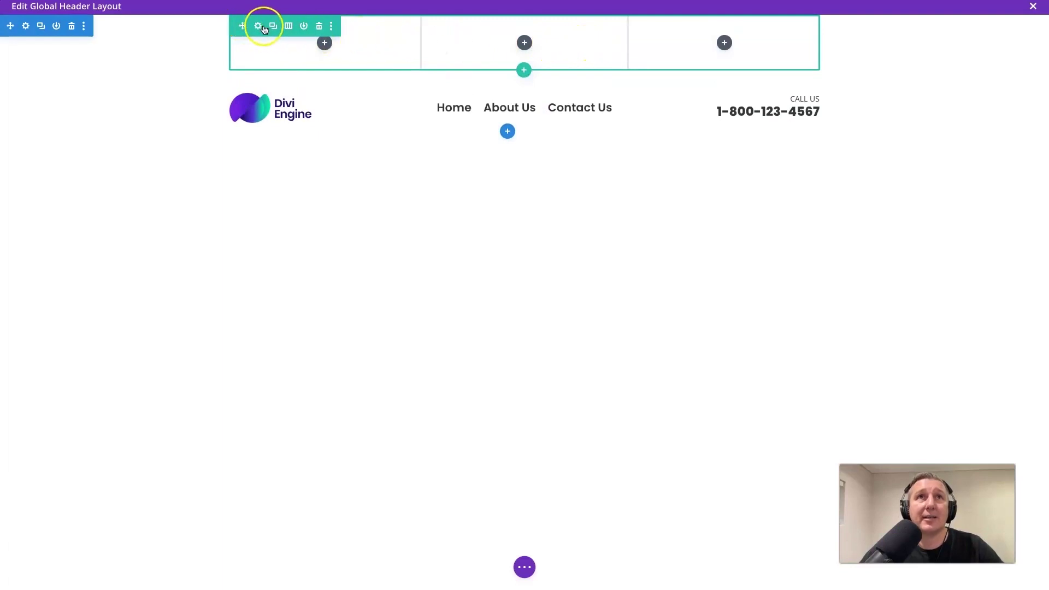
# - Give the new row a blue-to-teal background gradient with extra stops at about 33% and 66%
pyautogui.click(258, 27)
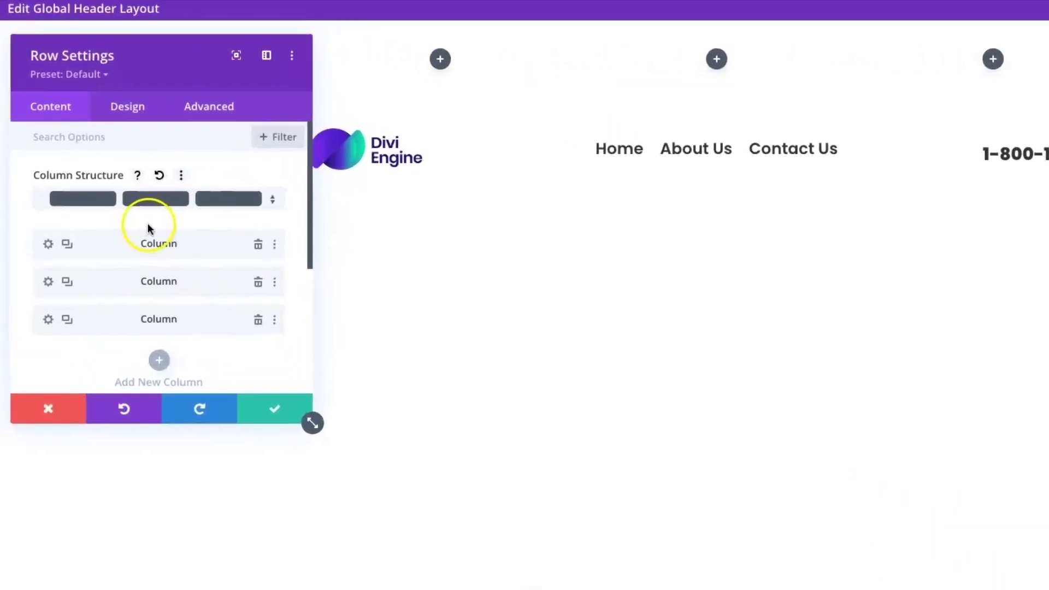
pyautogui.scroll(-3, 180, 274)
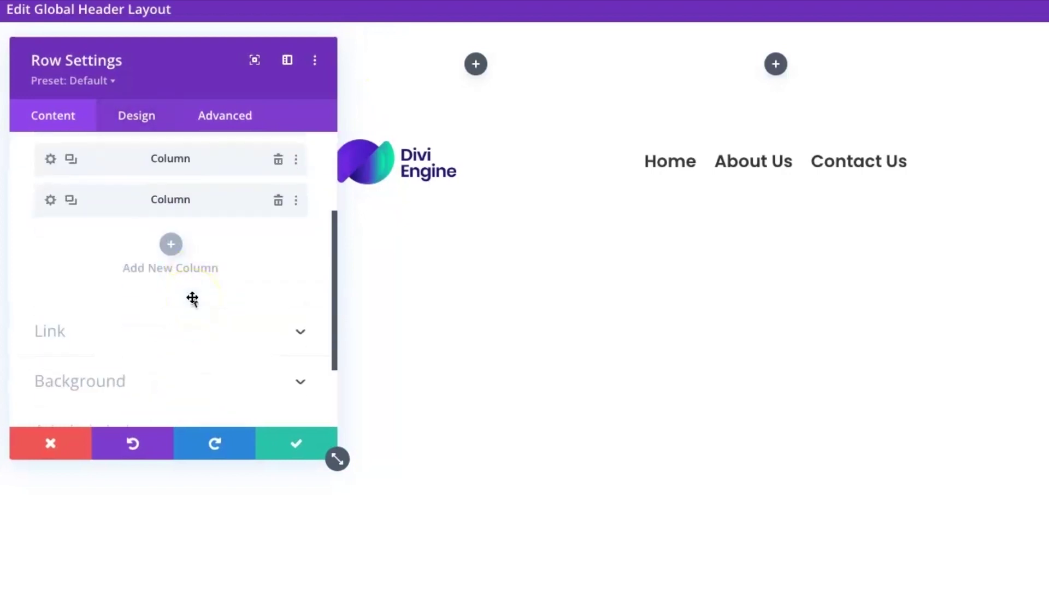
pyautogui.click(159, 383)
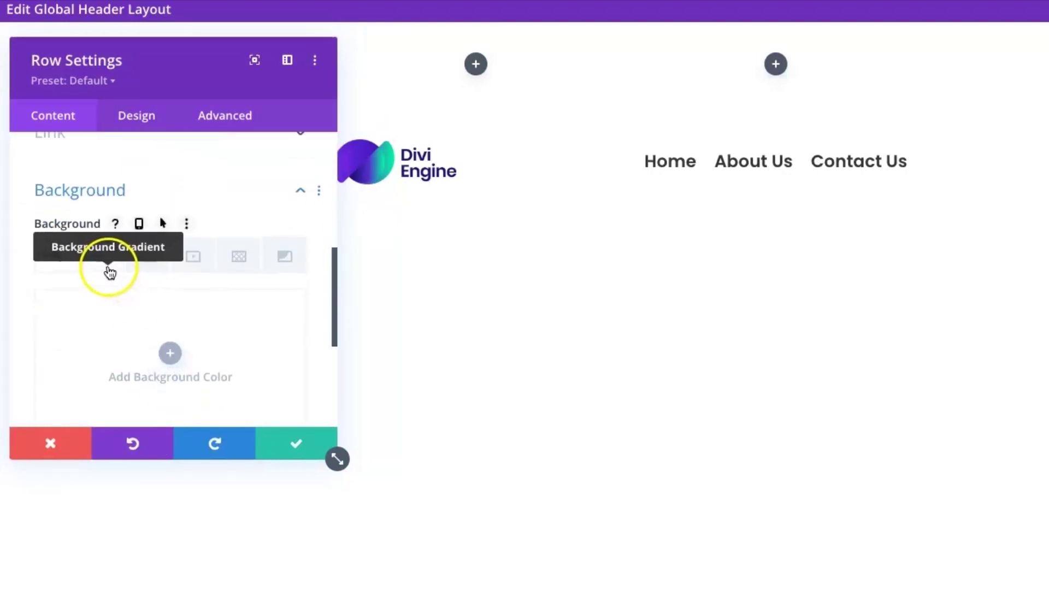
pyautogui.click(109, 268)
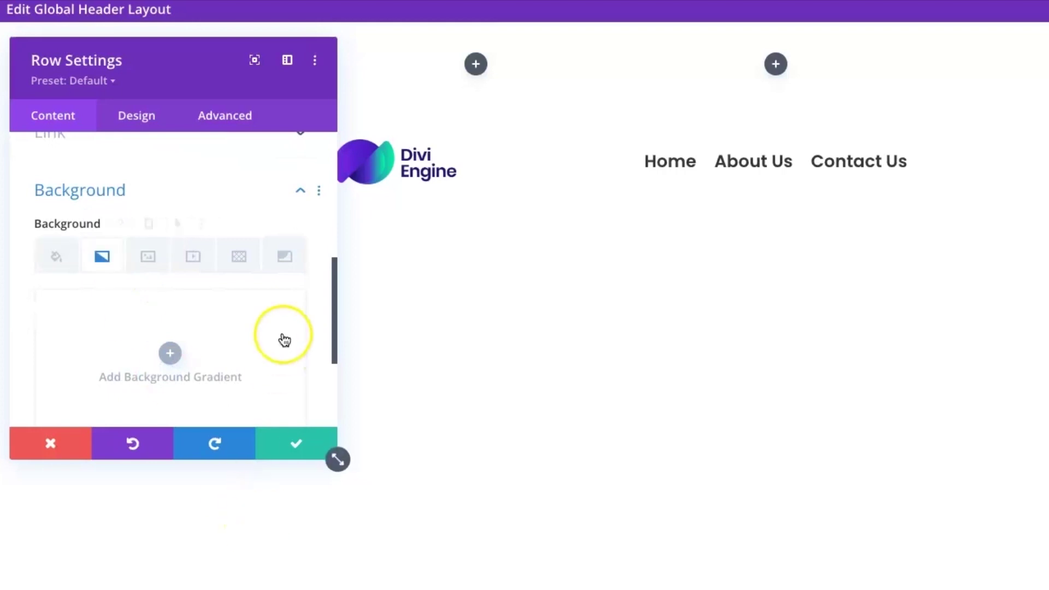
pyautogui.scroll(-3, 283, 339)
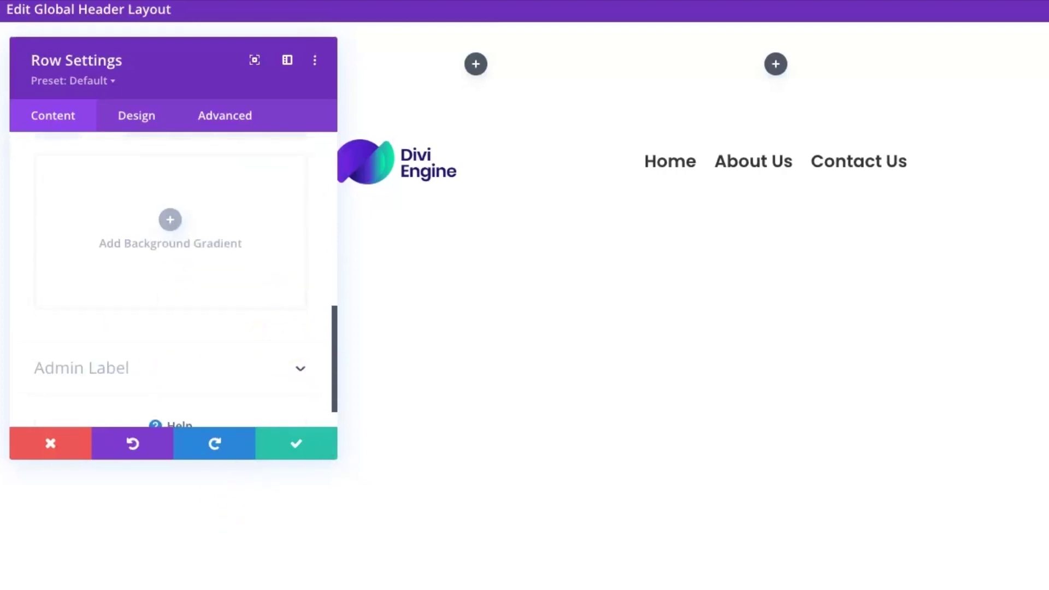
pyautogui.click(145, 251)
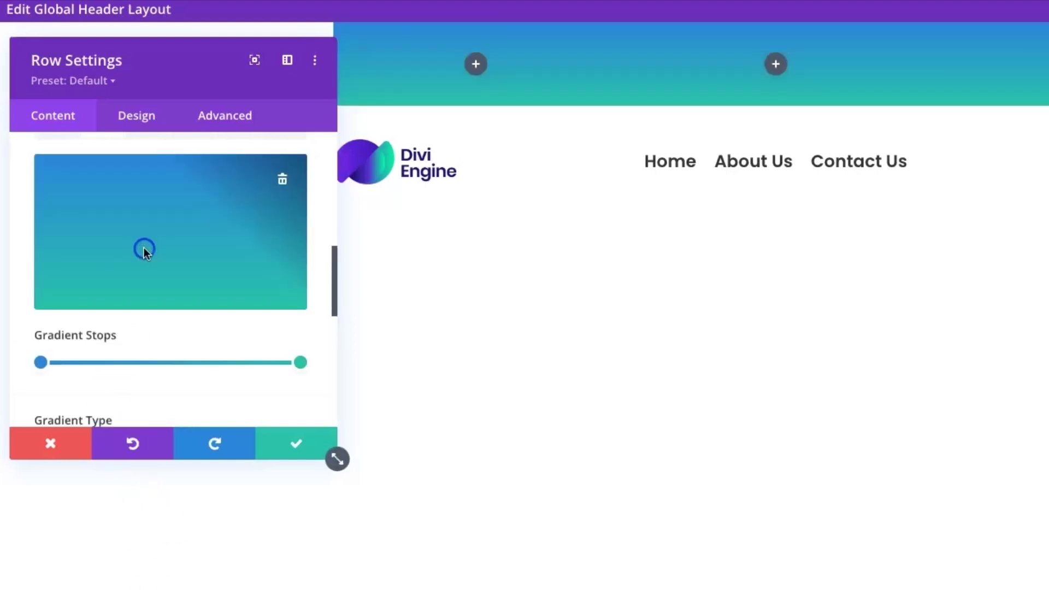
pyautogui.click(86, 363)
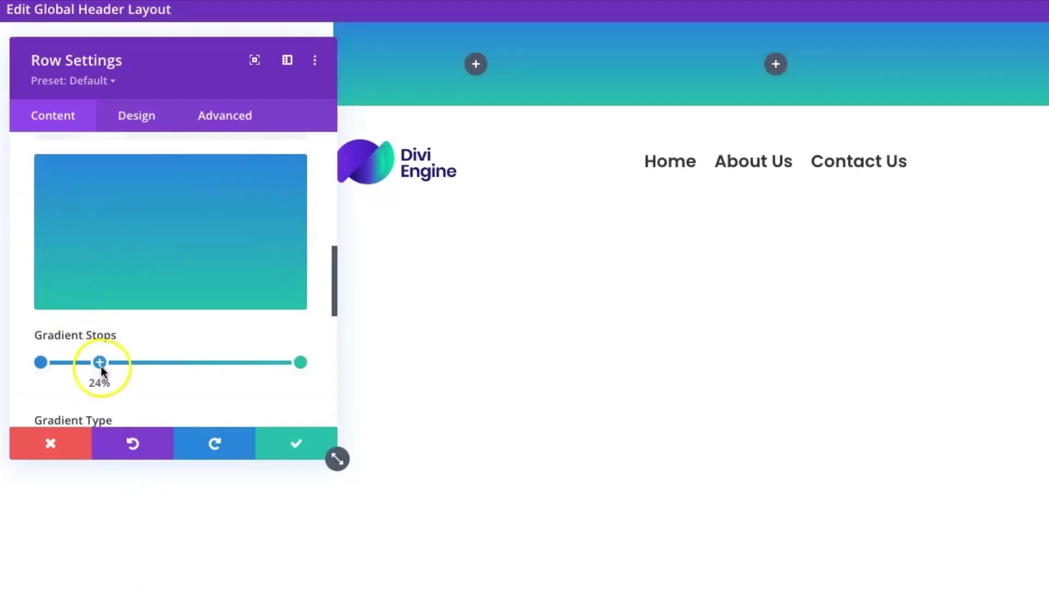
pyautogui.moveTo(116, 365); pyautogui.dragTo(126, 369)
pyautogui.moveTo(246, 365); pyautogui.dragTo(216, 368)
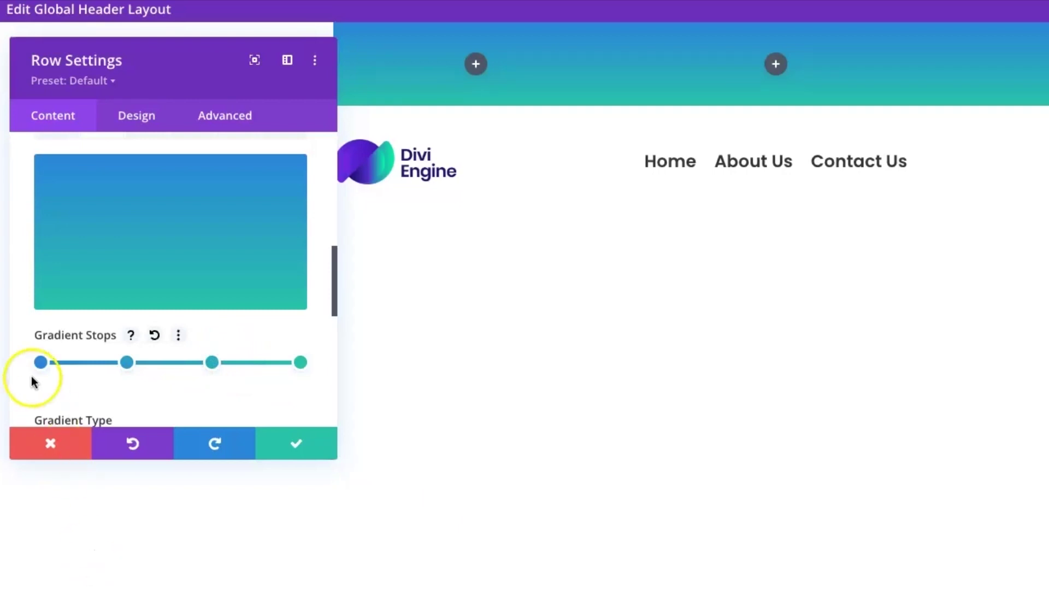
# - Color the first gradient stop #1f005c and the second stop #870160, moved to 31%
pyautogui.click(41, 363)
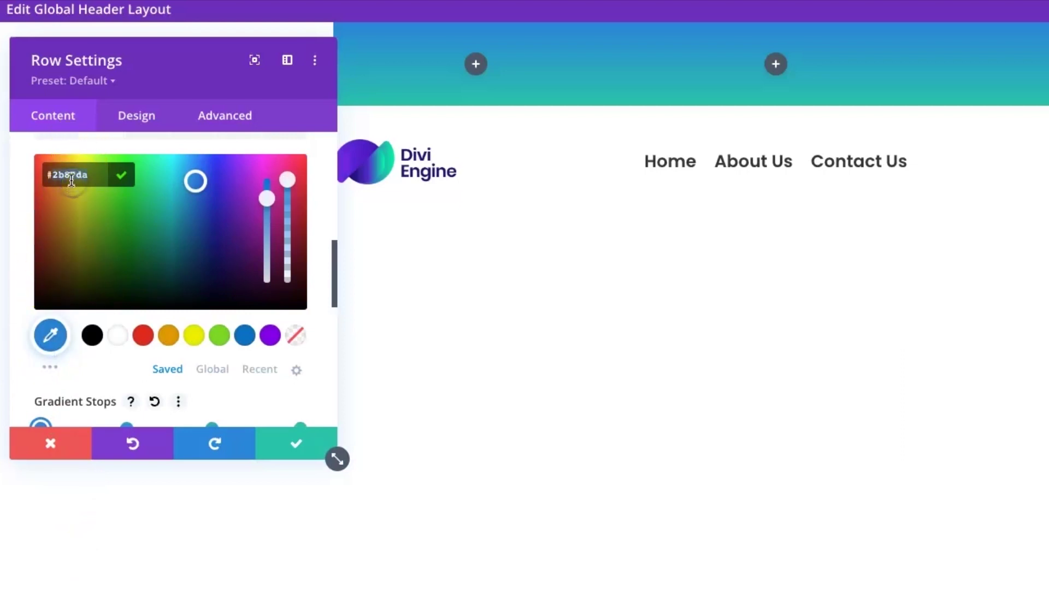
pyautogui.click(259, 316)
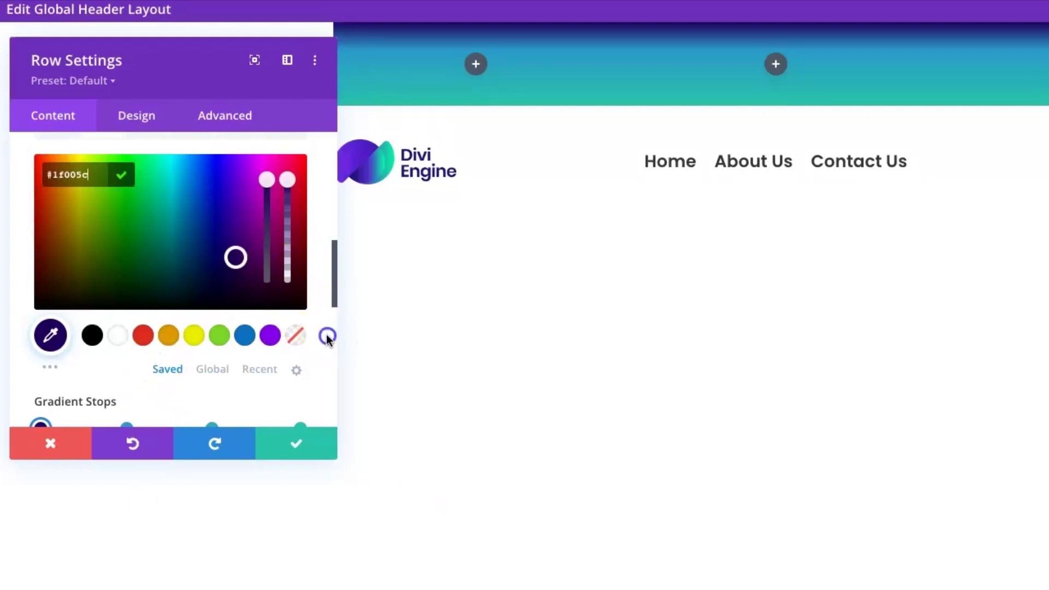
pyautogui.click(327, 337)
pyautogui.click(119, 364)
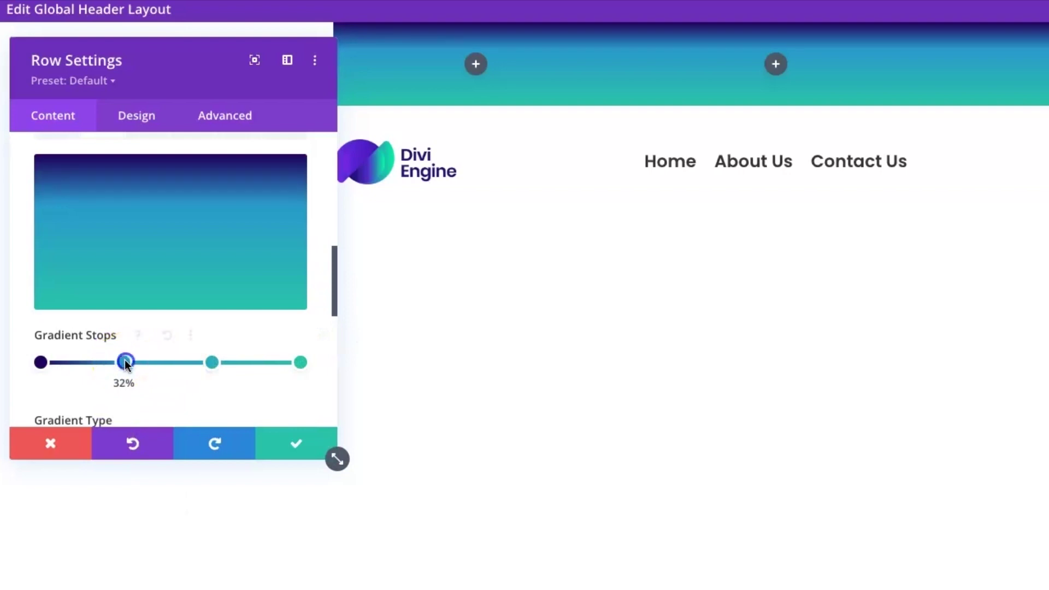
pyautogui.moveTo(124, 363)
pyautogui.mouseDown()
pyautogui.moveTo(117, 370)
pyautogui.moveTo(127, 365)
pyautogui.mouseUp()
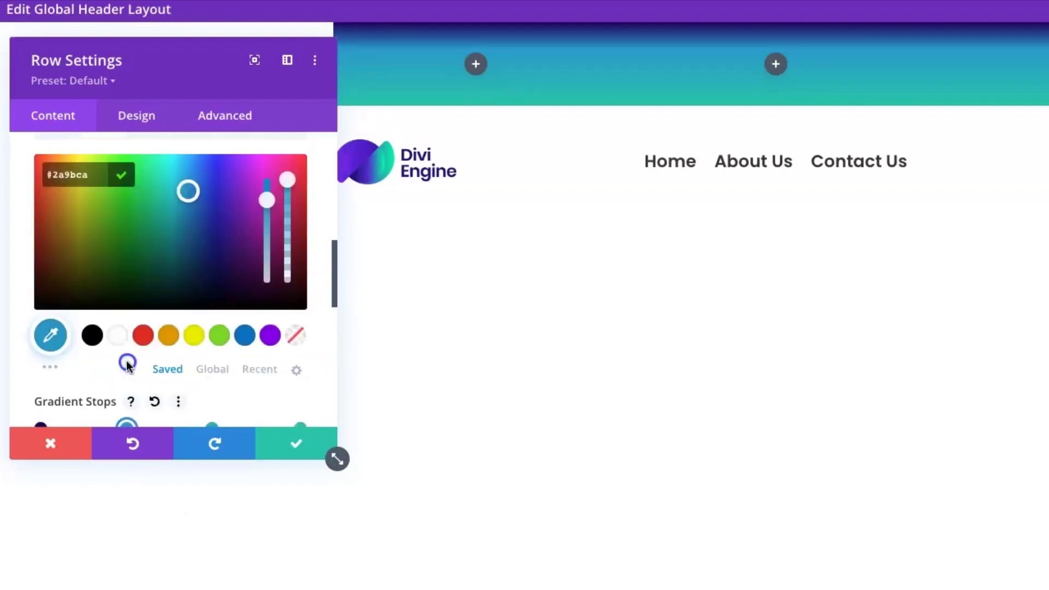
pyautogui.tripleClick(79, 182)
pyautogui.write('#870160')
pyautogui.click(857, 536)
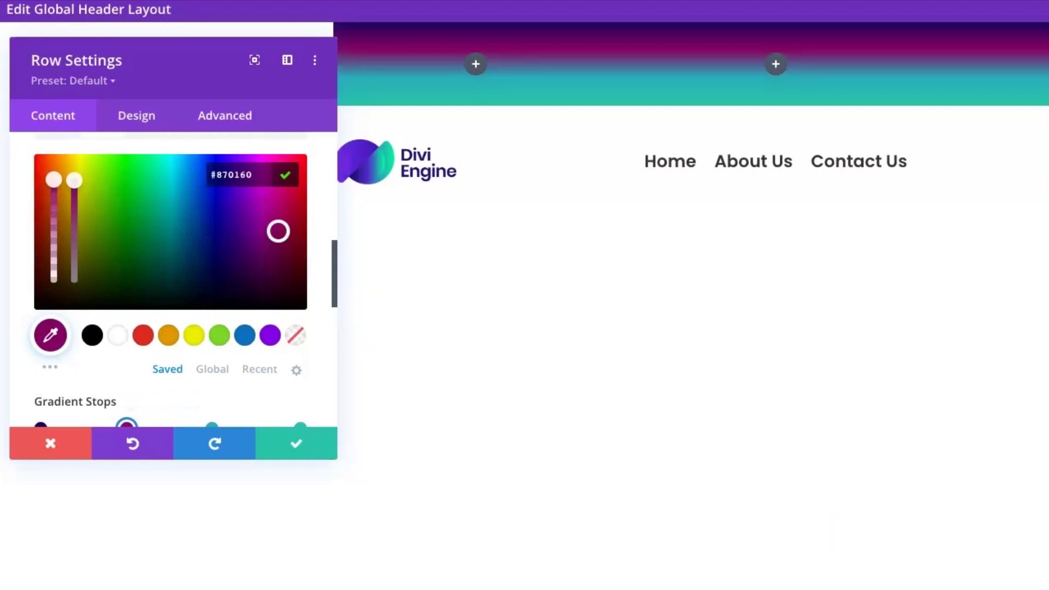
# - Set the third gradient stop to #ca485c and the end stop to orange #f39060
pyautogui.scroll(-1, 261, 421)
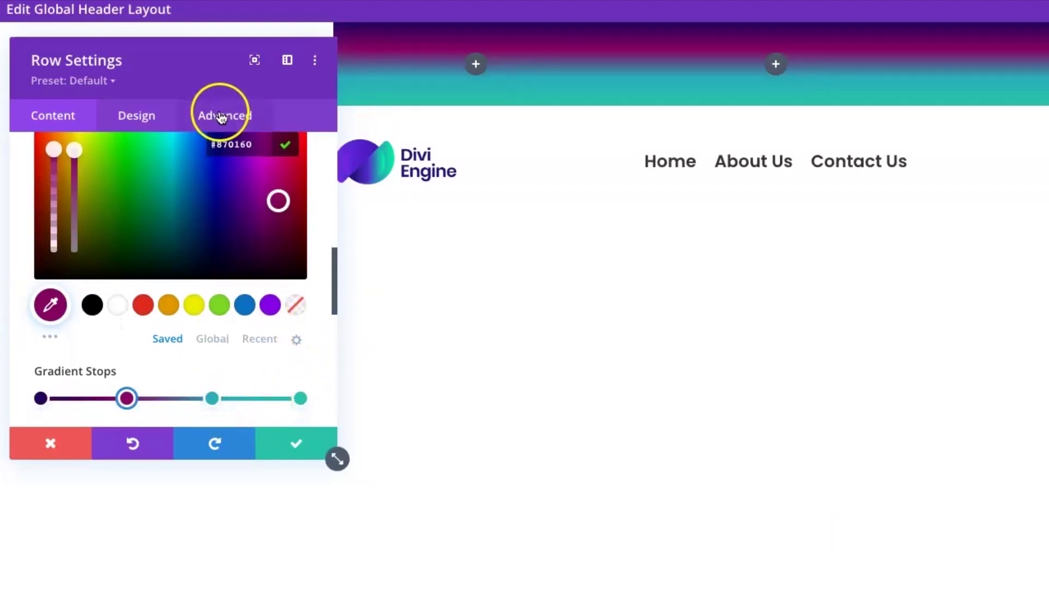
pyautogui.tripleClick(230, 145)
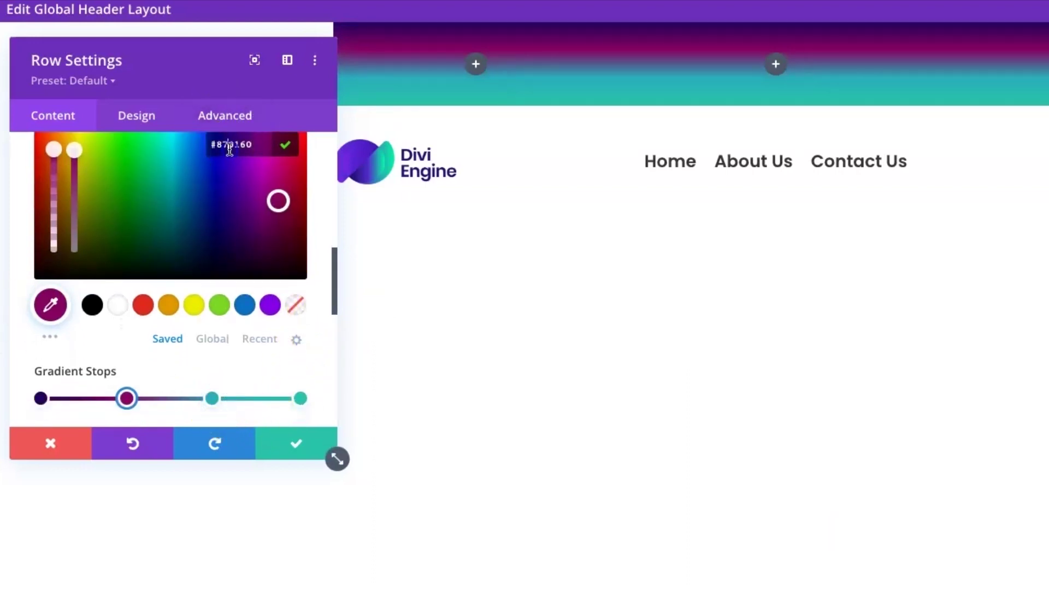
pyautogui.click(213, 398)
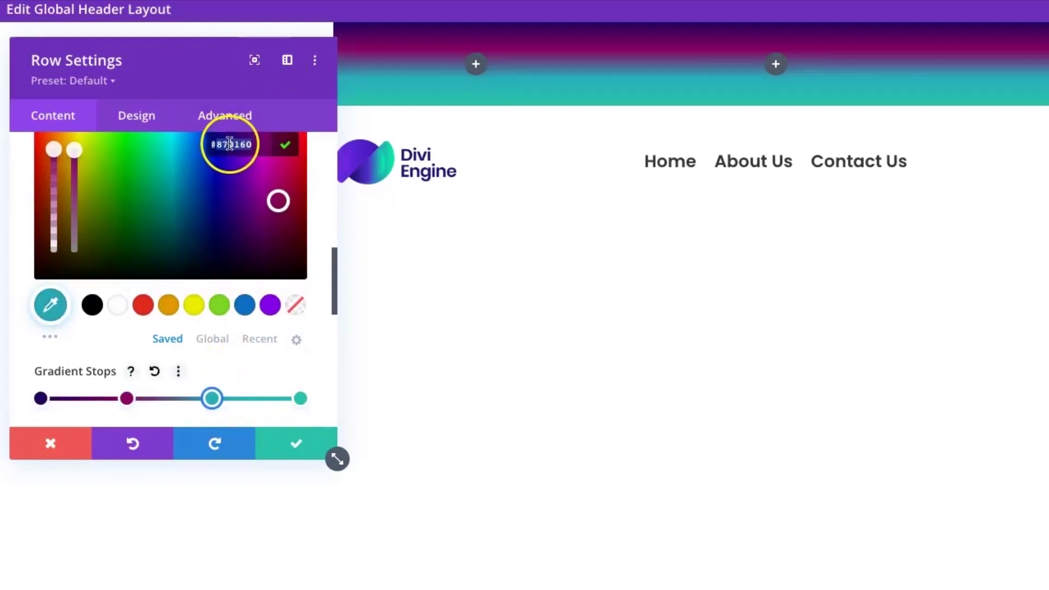
pyautogui.write('#ca485c')
pyautogui.click(433, 213)
pyautogui.click(644, 450)
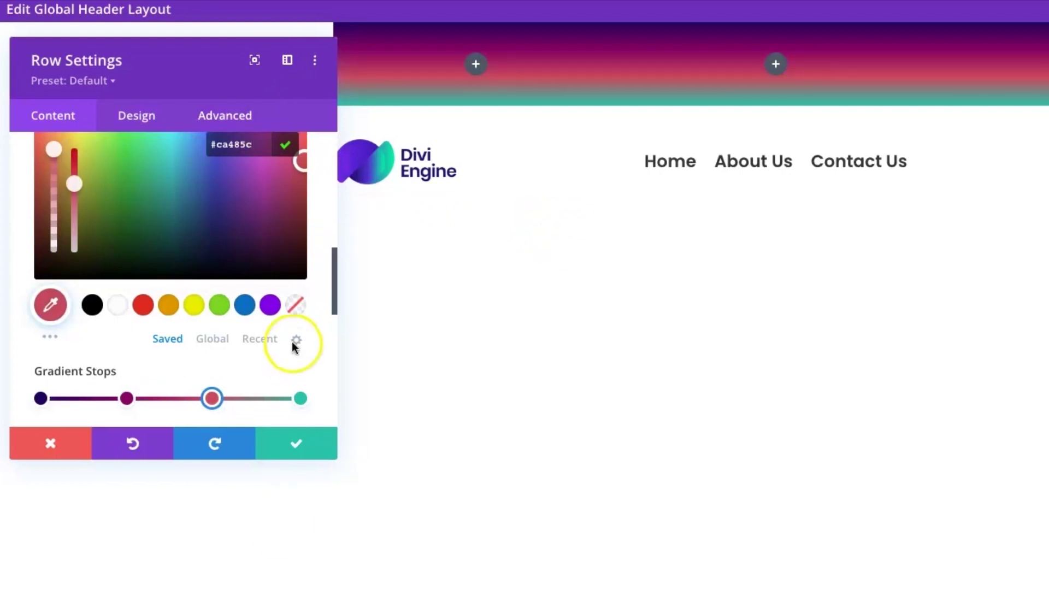
pyautogui.click(300, 399)
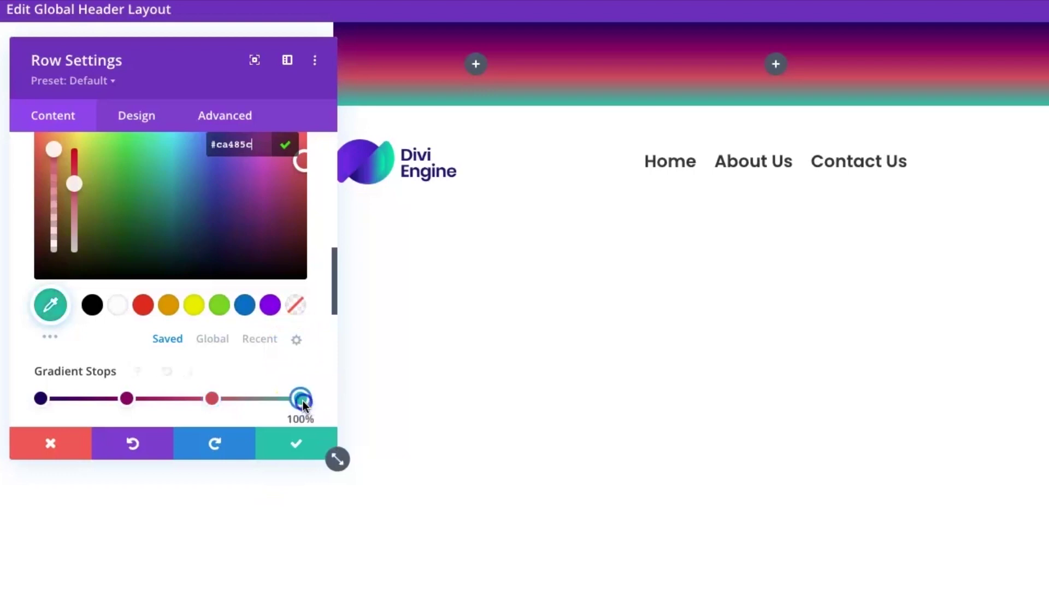
pyautogui.scroll(1, 243, 241)
pyautogui.click(243, 239)
pyautogui.click(234, 159)
pyautogui.write('#f39060')
pyautogui.press('Return')
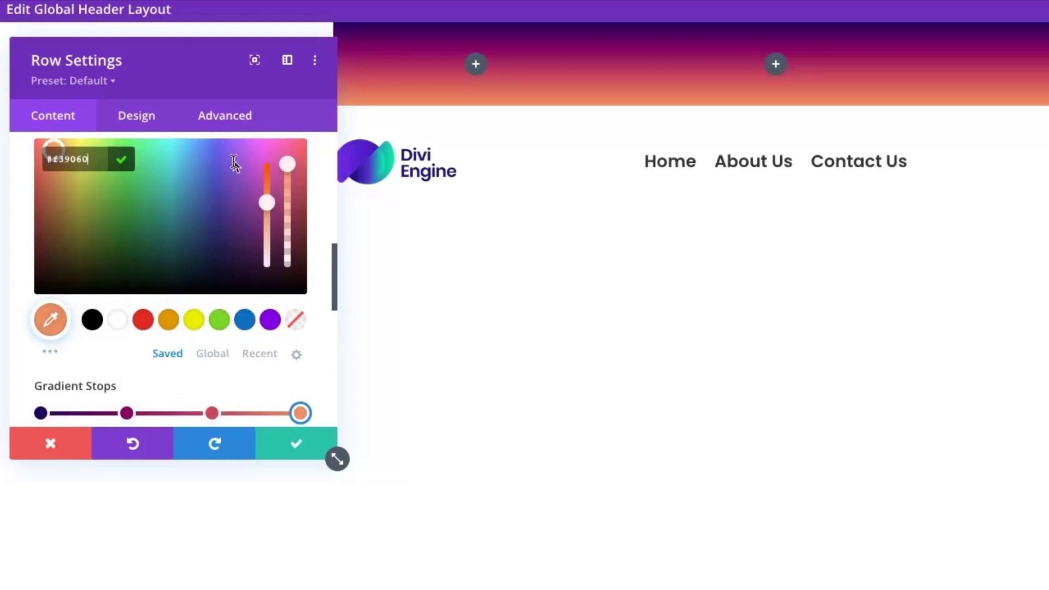
# - Set the gradient direction to 90deg and move the Row Settings panel off the top bar
pyautogui.scroll(-2, 240, 383)
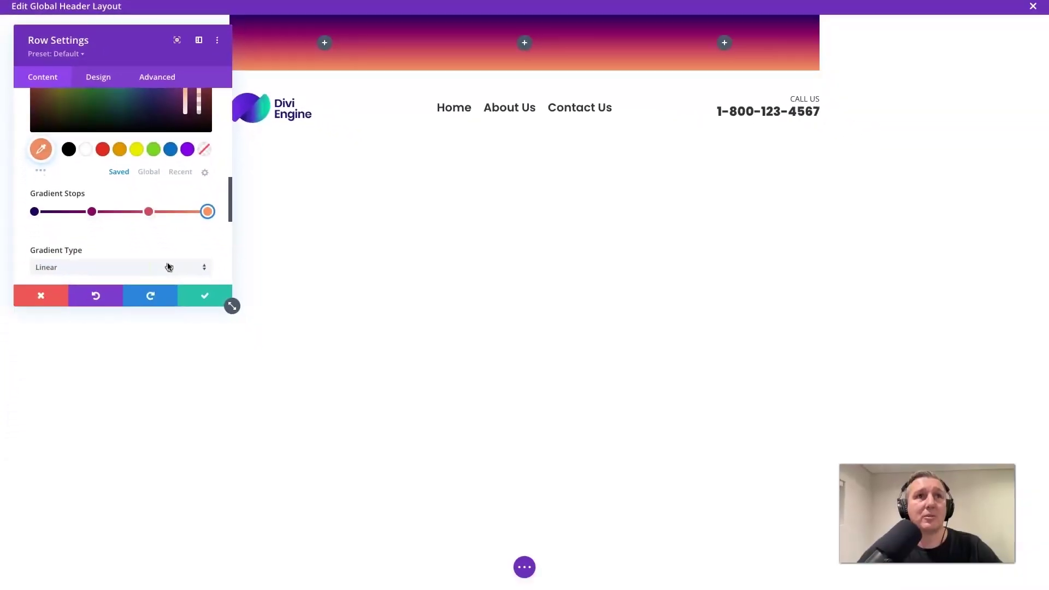
pyautogui.scroll(-2, 167, 266)
pyautogui.click(171, 241)
pyautogui.scroll(-1, 172, 241)
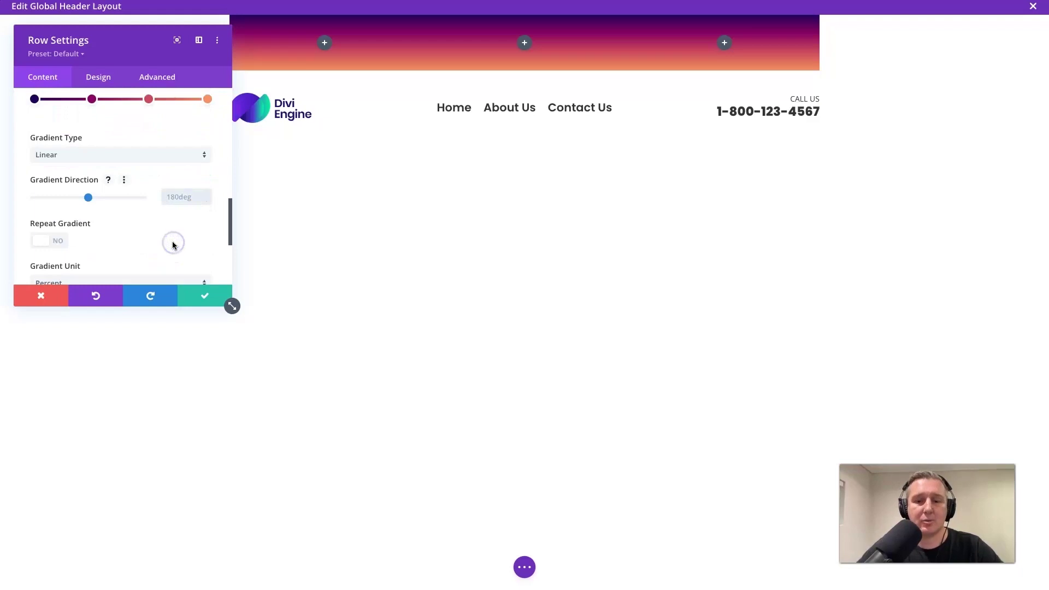
pyautogui.write('90deg')
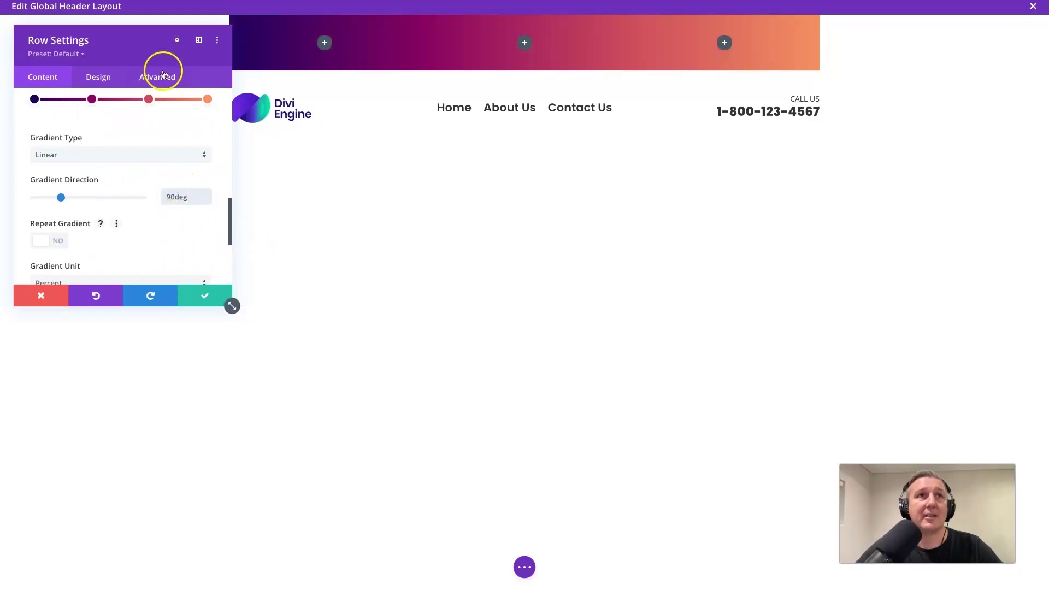
pyautogui.moveTo(162, 58); pyautogui.dragTo(204, 283)
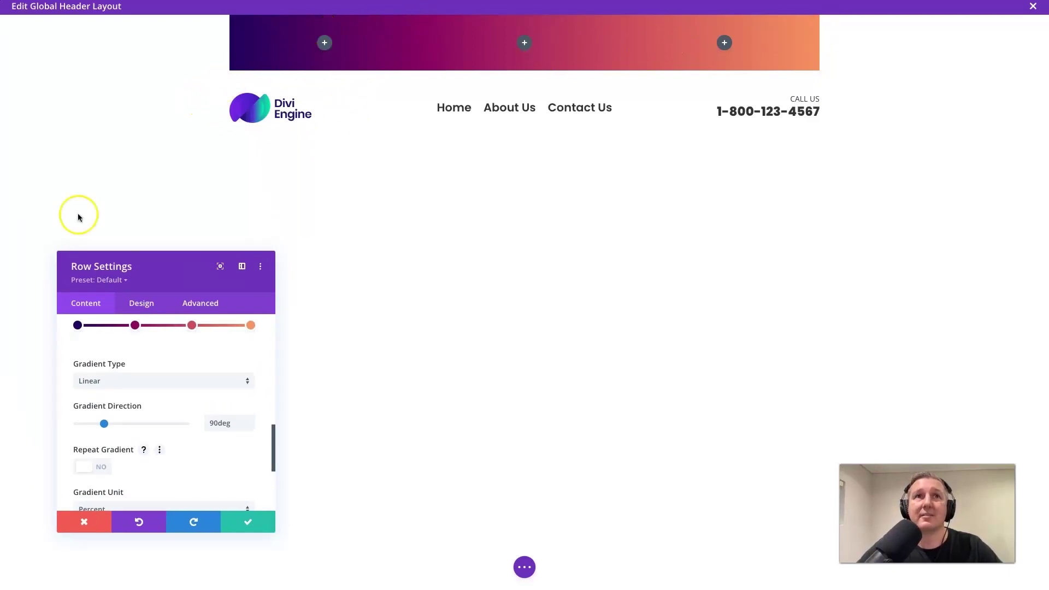
pyautogui.moveTo(150, 265); pyautogui.dragTo(159, 158)
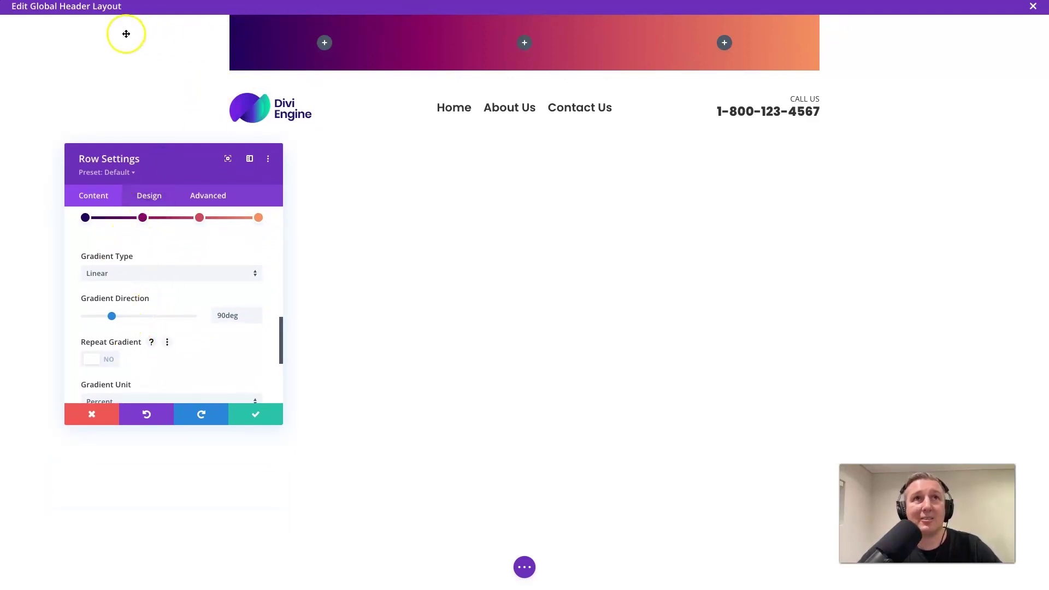
# - In the row's Design sizing, set a custom gutter width of 1 and equalize column heights
pyautogui.click(146, 198)
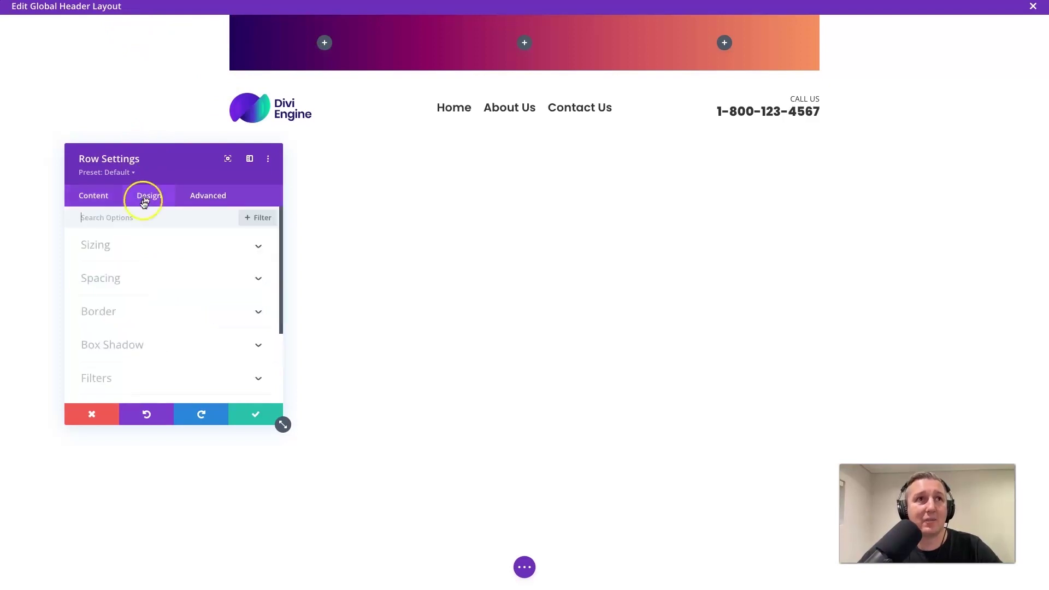
pyautogui.click(122, 247)
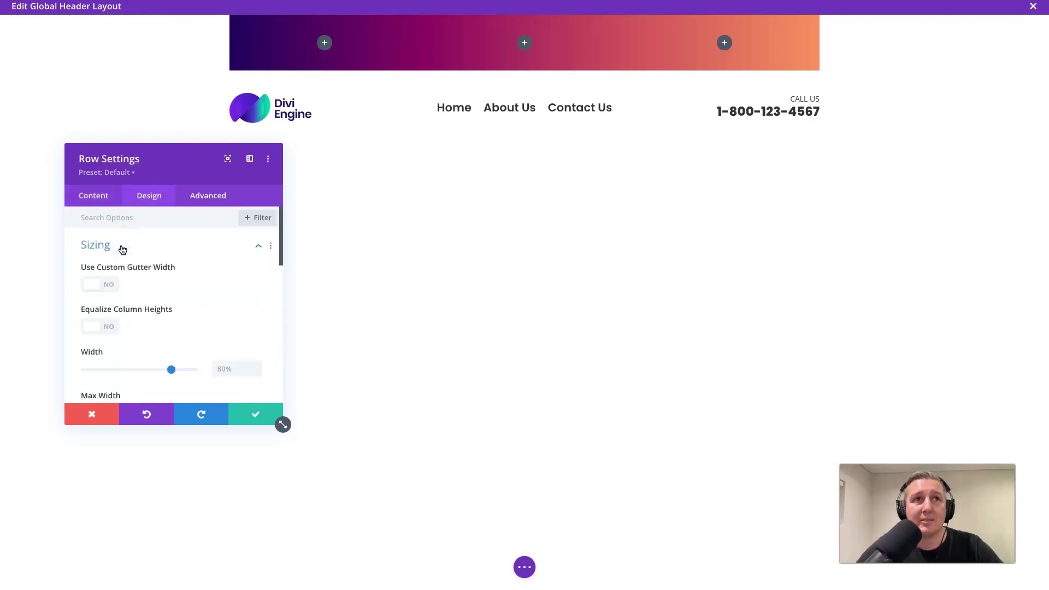
pyautogui.click(99, 285)
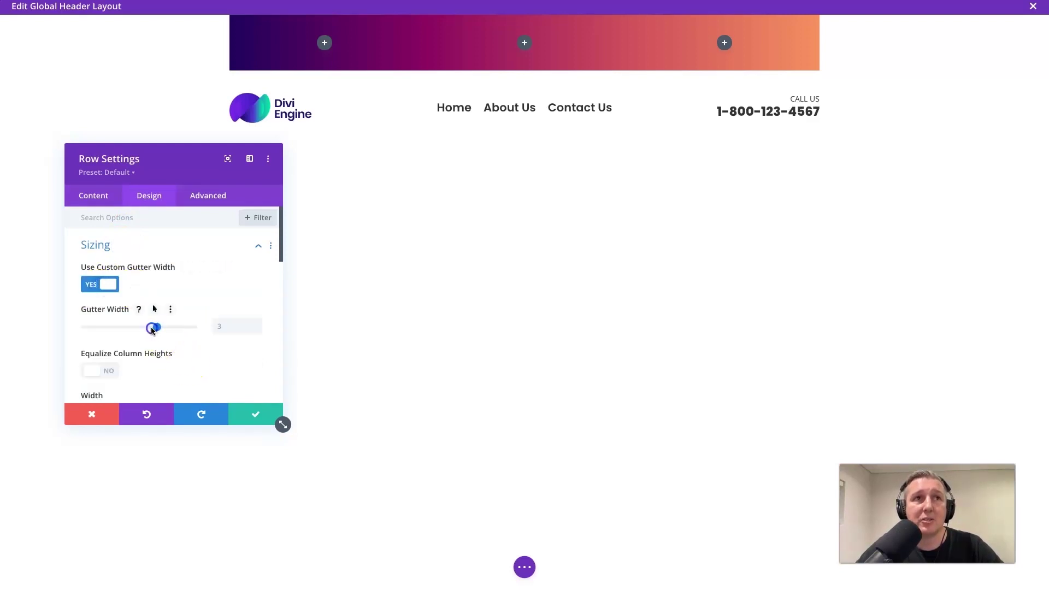
pyautogui.moveTo(153, 331); pyautogui.dragTo(78, 336)
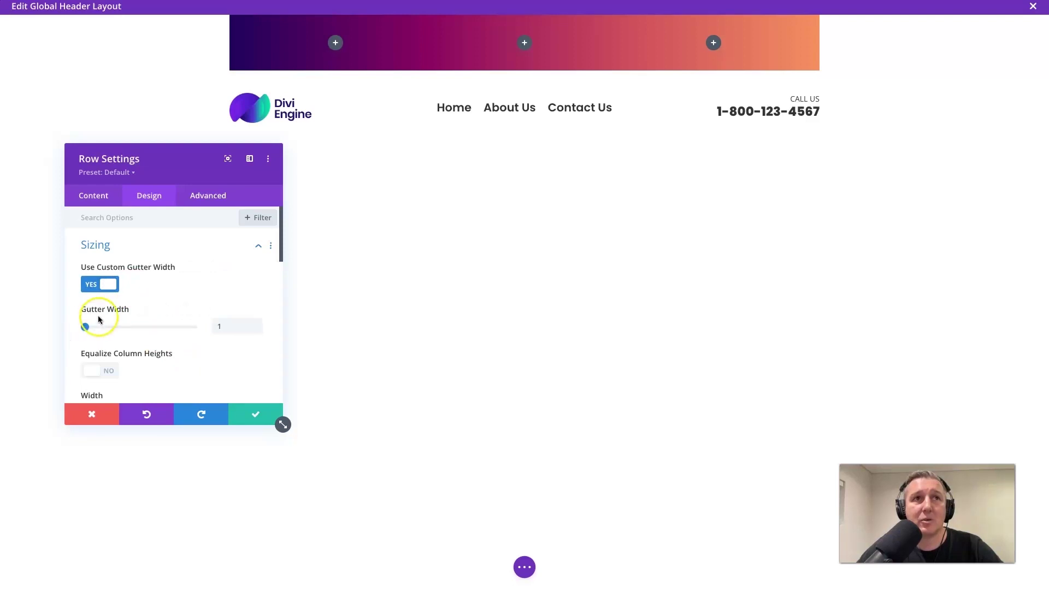
pyautogui.scroll(-2, 132, 345)
pyautogui.click(109, 304)
# - Set the row width to 100% and max width to 2560px
pyautogui.scroll(-1, 111, 309)
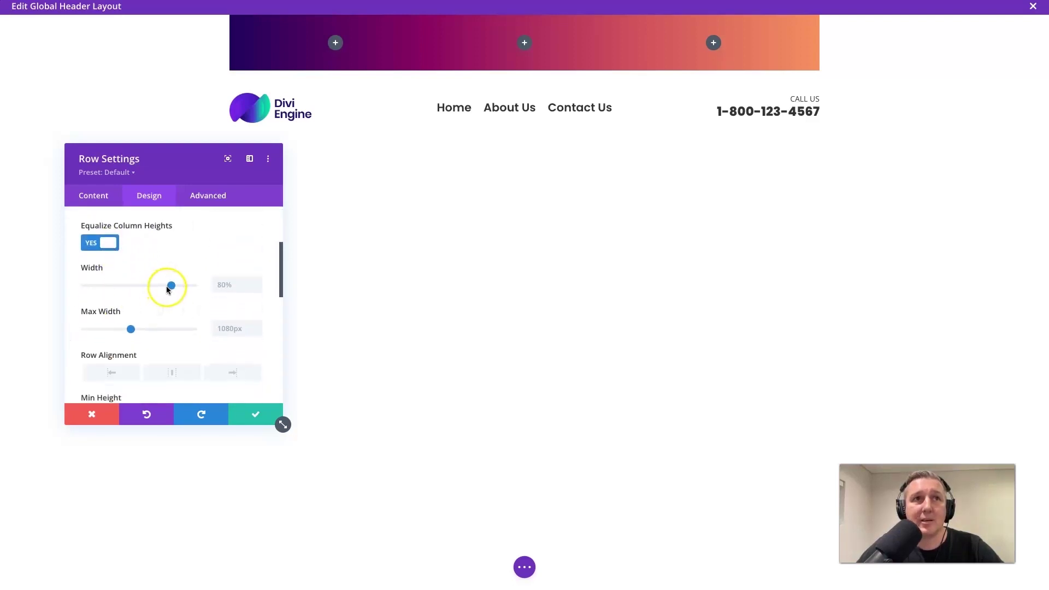
pyautogui.click(172, 285)
pyautogui.moveTo(173, 286); pyautogui.dragTo(206, 286)
pyautogui.moveTo(131, 329); pyautogui.dragTo(237, 329)
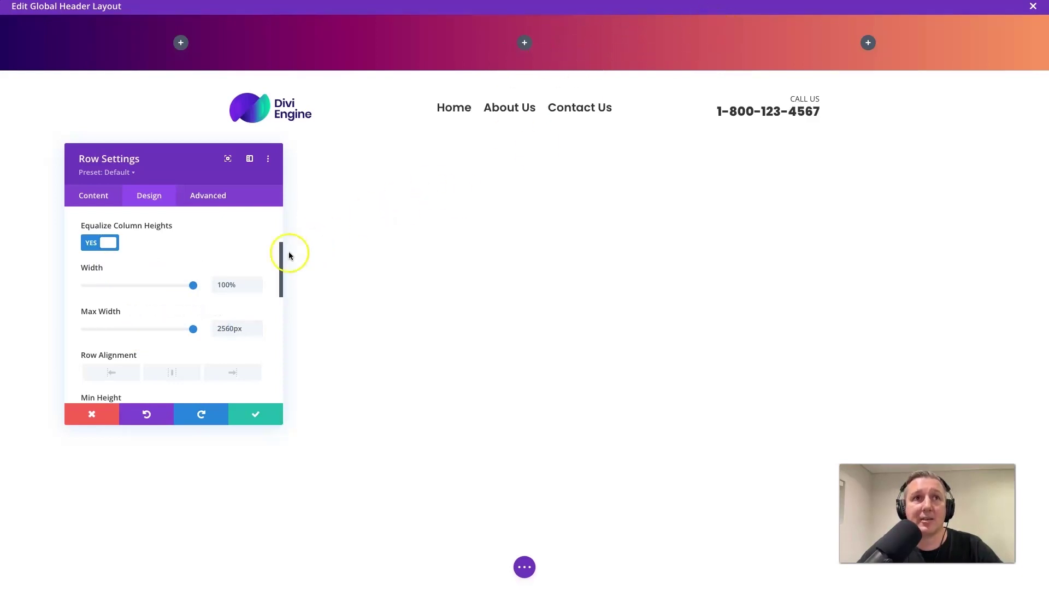
pyautogui.scroll(-3, 217, 288)
pyautogui.scroll(-2, 216, 291)
# - Give the top row 10px padding and save the Row Settings
pyautogui.click(211, 295)
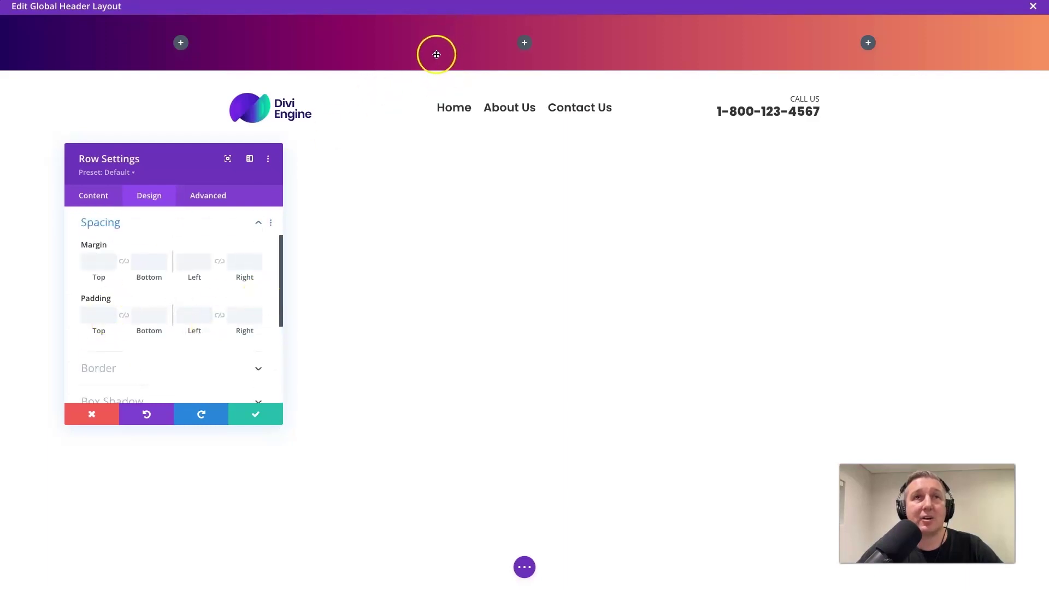
pyautogui.click(100, 319)
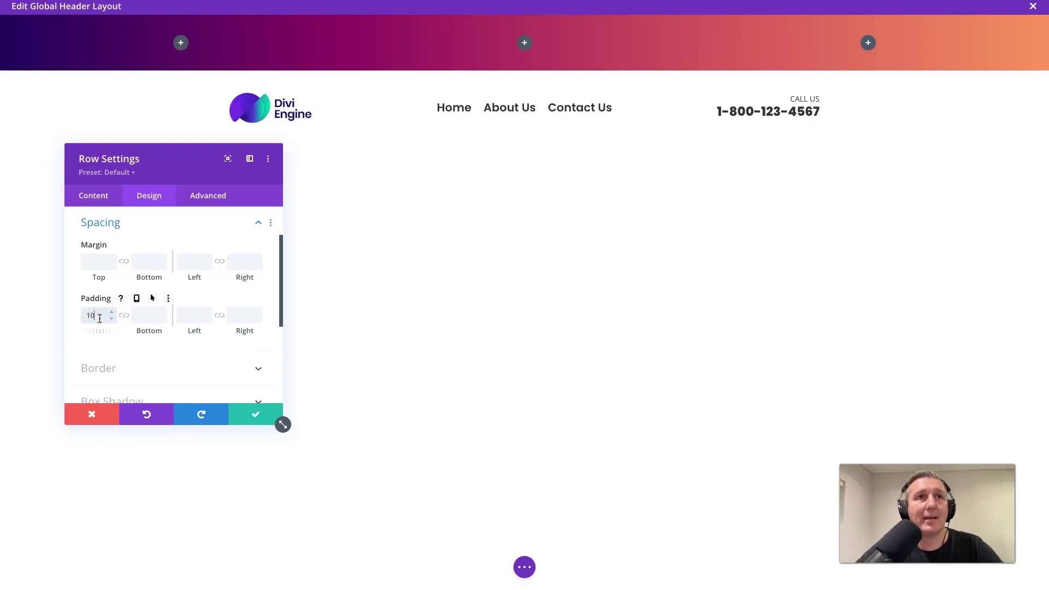
pyautogui.click(137, 316)
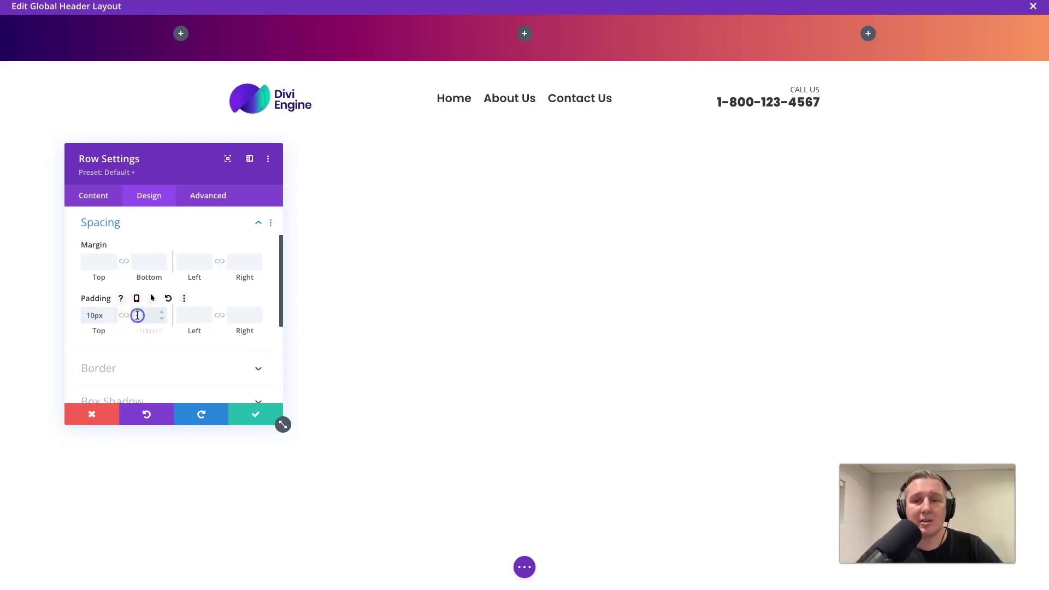
pyautogui.write('10px')
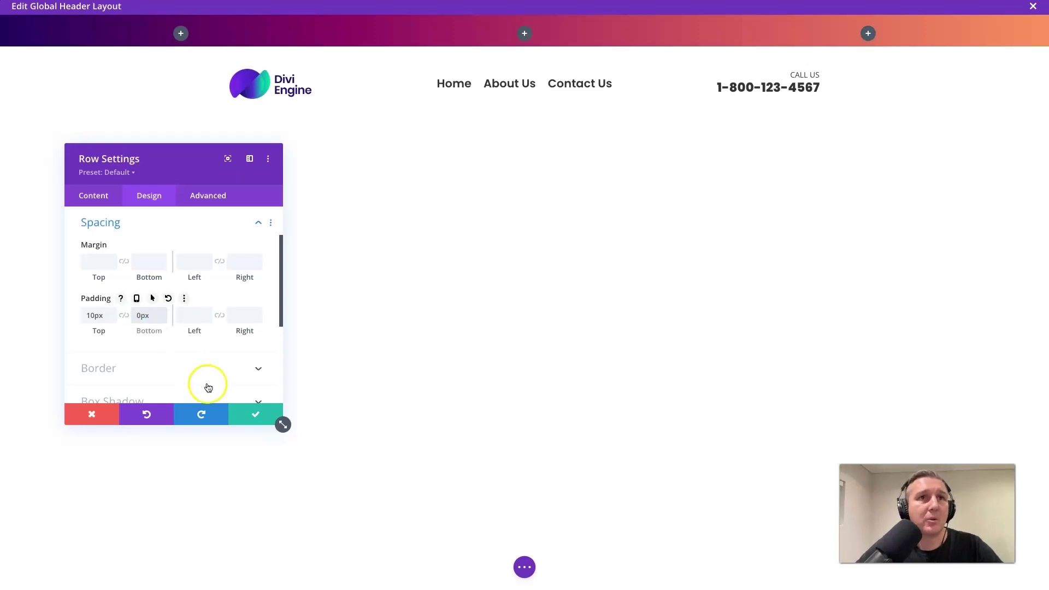
pyautogui.click(243, 413)
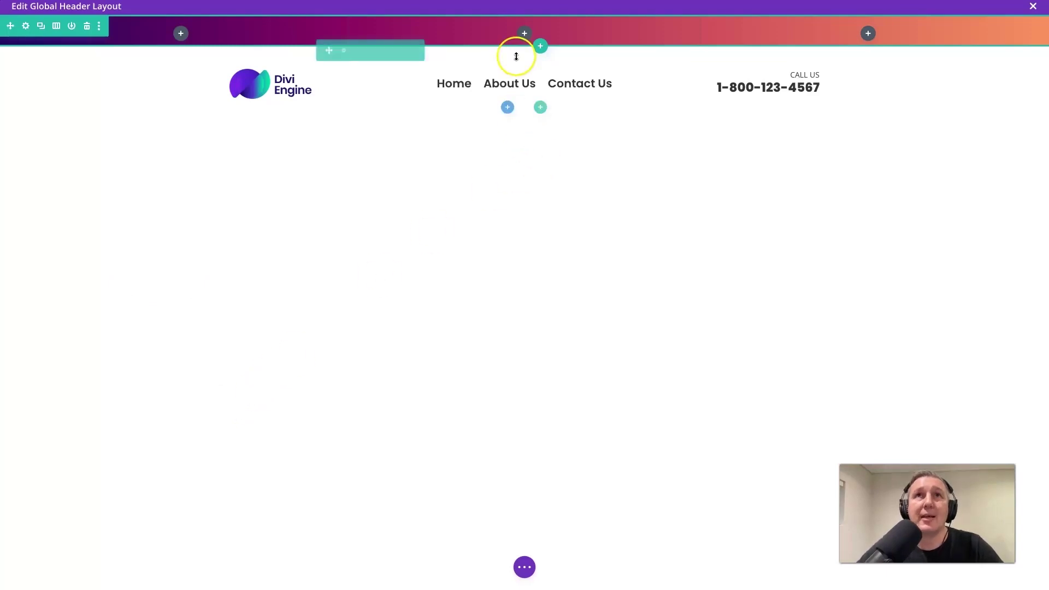
# - Open the module picker for the middle column, then close it without adding a module
pyautogui.click(525, 34)
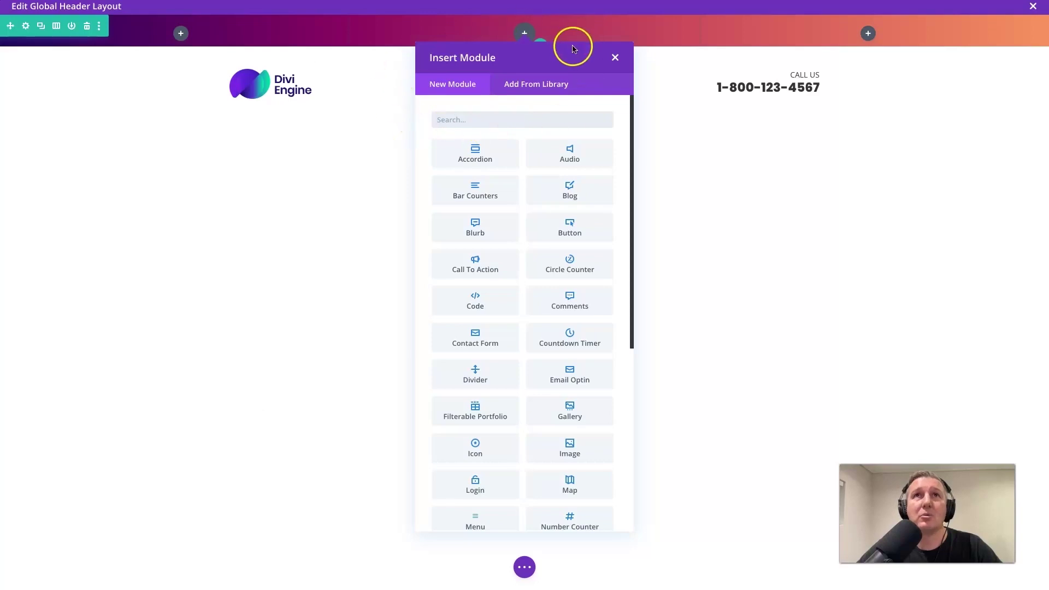
pyautogui.click(615, 57)
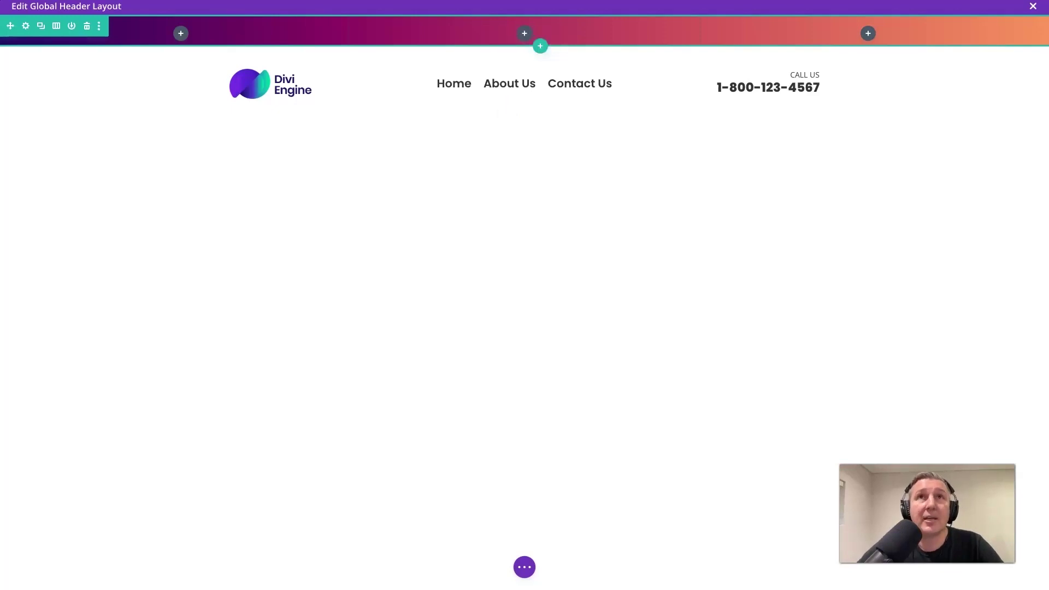
# - Add a Text module to the bar's middle column with the body 'Free Shipping on all orders over $100'
pyautogui.click(525, 33)
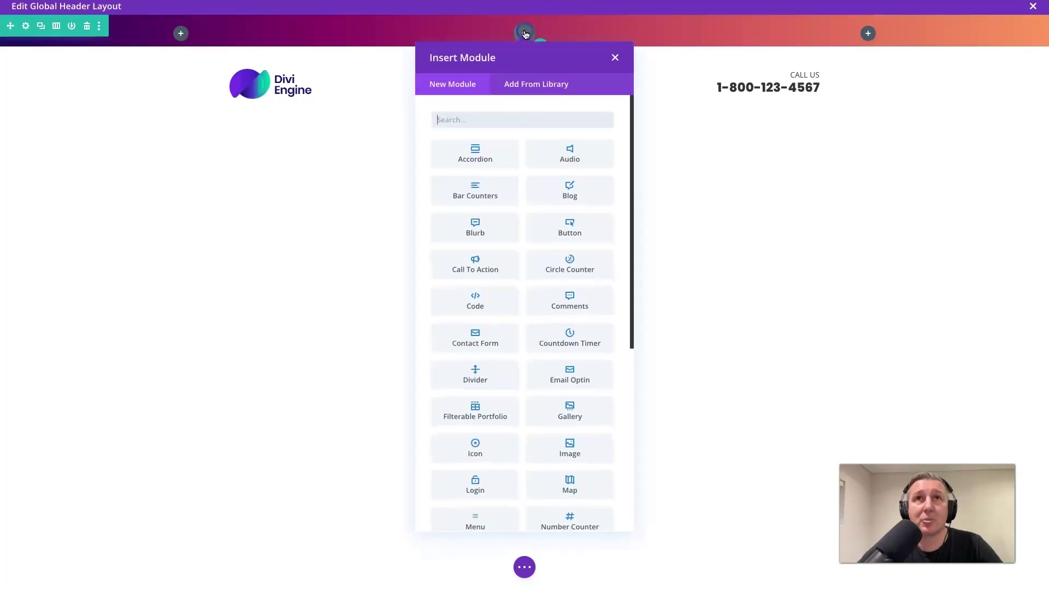
pyautogui.write('text')
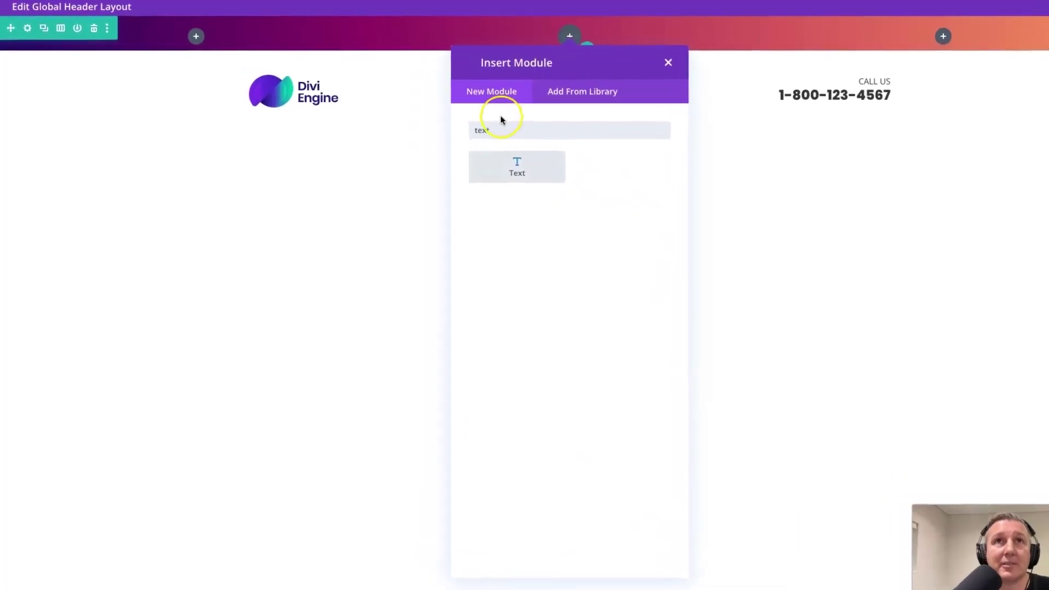
pyautogui.click(456, 156)
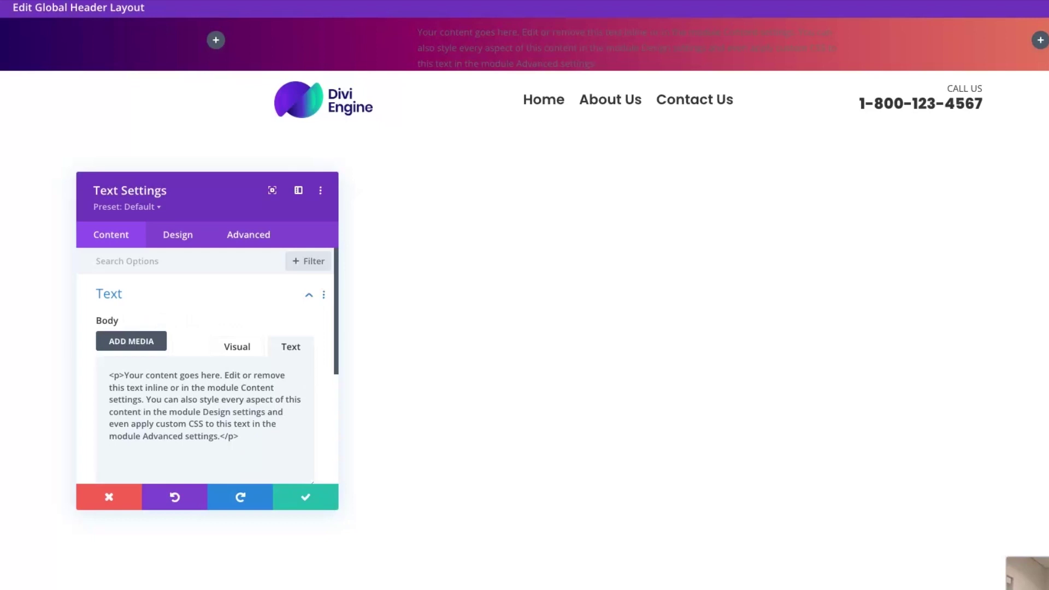
pyautogui.tripleClick(176, 435)
pyautogui.write('Free Shipping on all orders over $100')
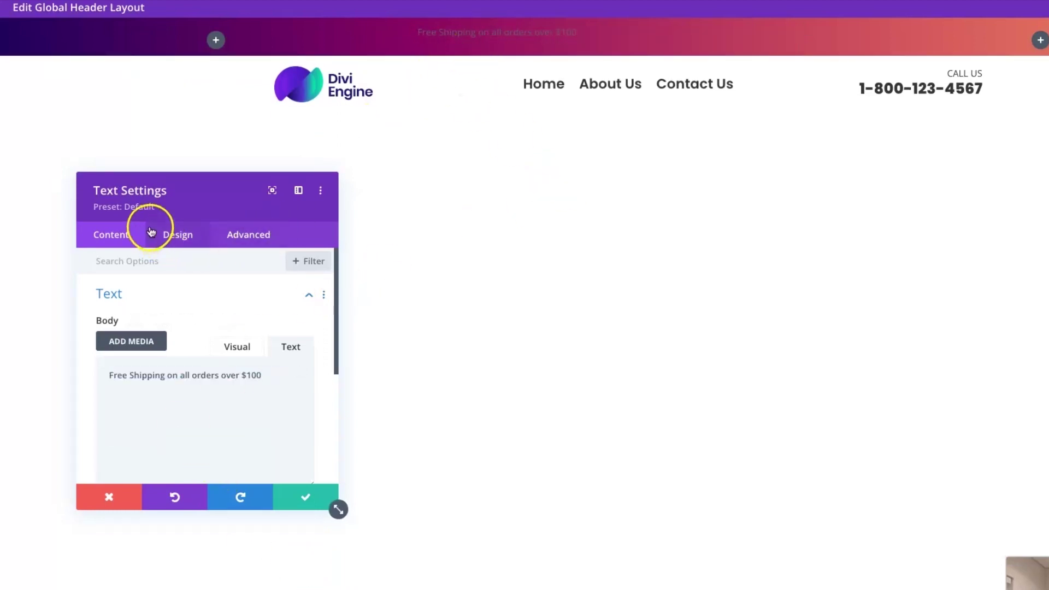
# - Set the shipping text's font to Poppins with Ultra Bold weight
pyautogui.click(176, 236)
pyautogui.click(153, 298)
pyautogui.click(179, 369)
pyautogui.click(178, 383)
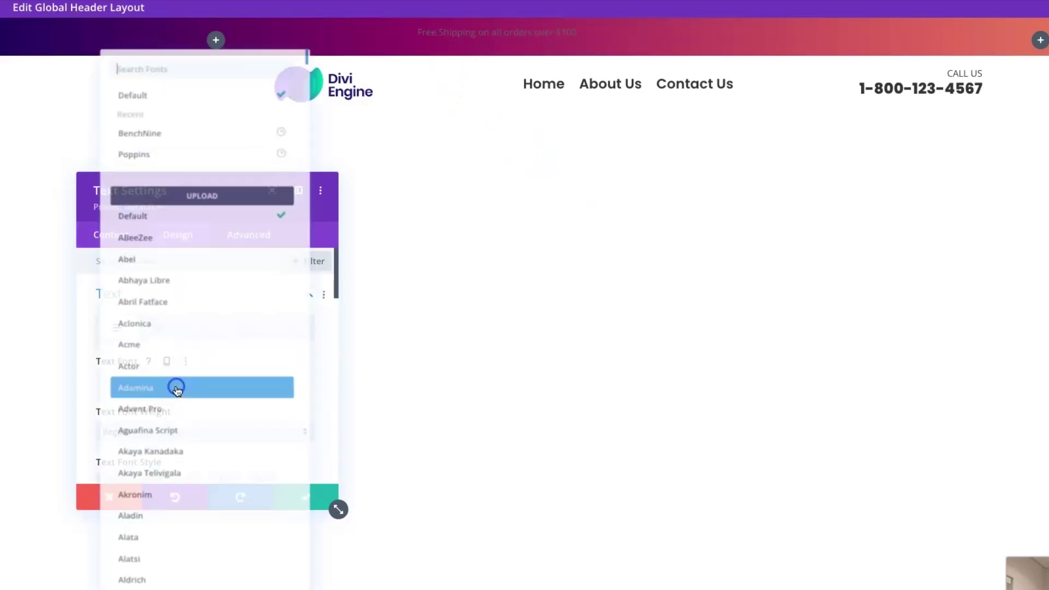
pyautogui.click(166, 145)
pyautogui.click(173, 434)
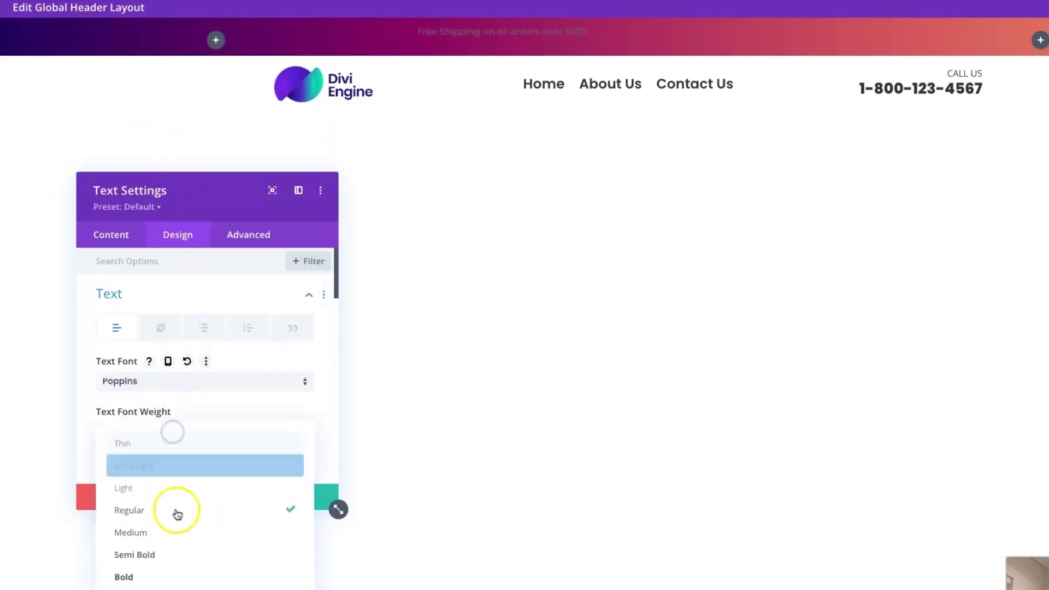
pyautogui.click(178, 585)
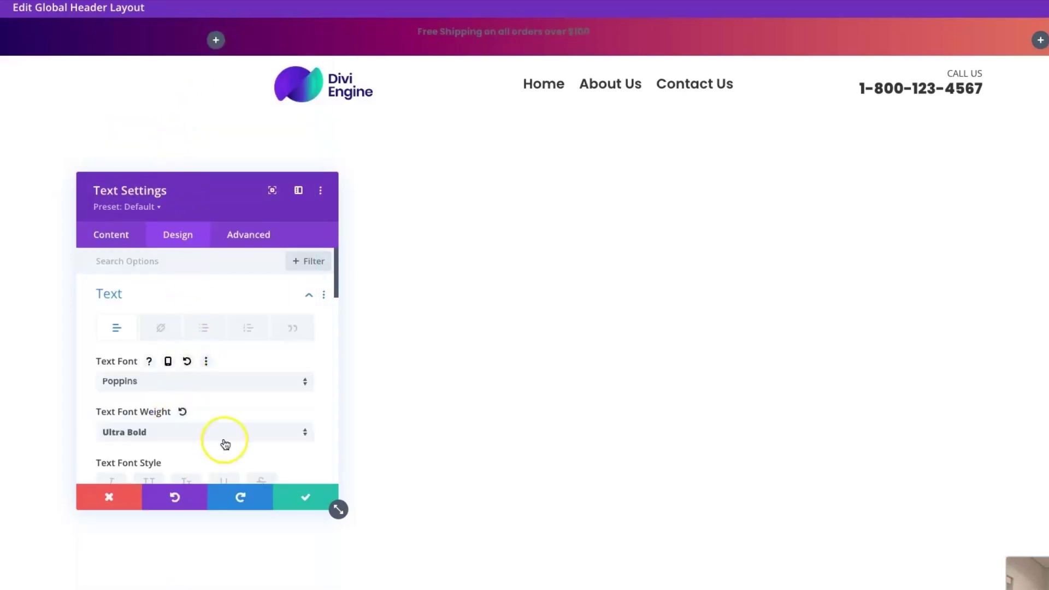
# - Make the shipping text uppercase, white, 16px and centre-aligned
pyautogui.scroll(-2, 222, 440)
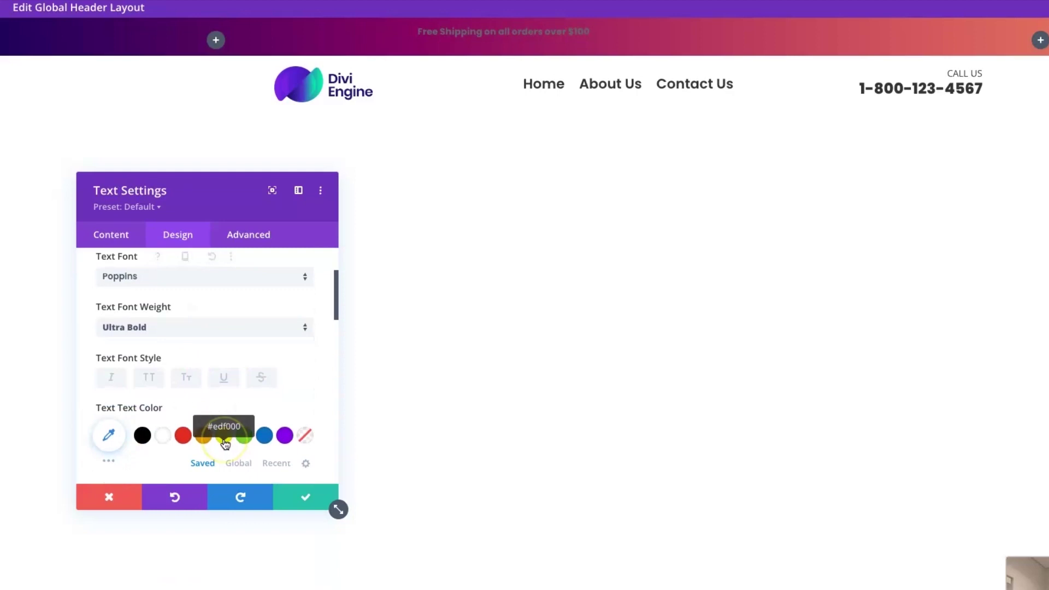
pyautogui.click(150, 378)
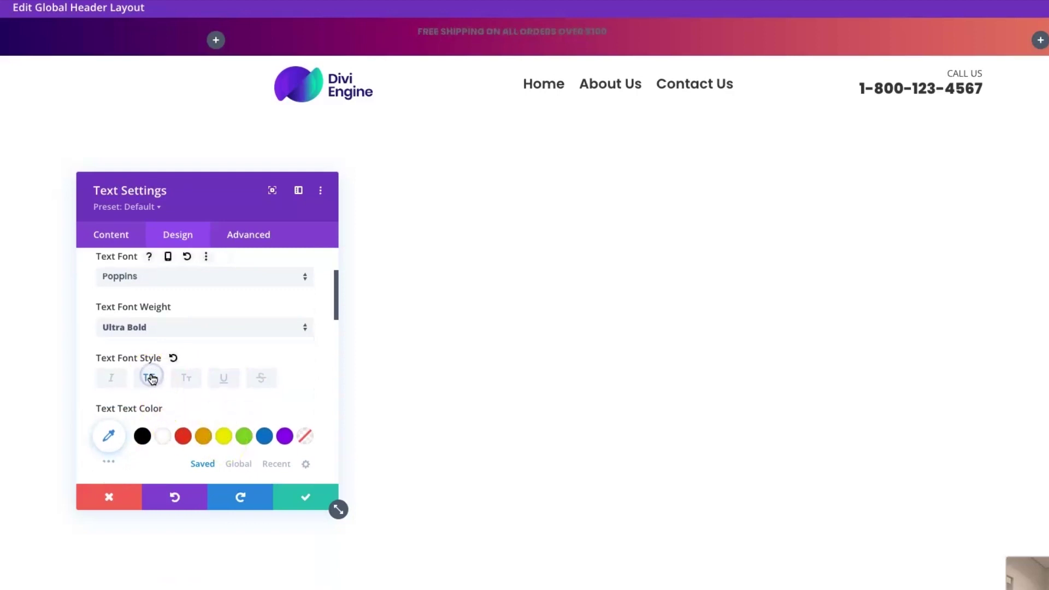
pyautogui.click(165, 439)
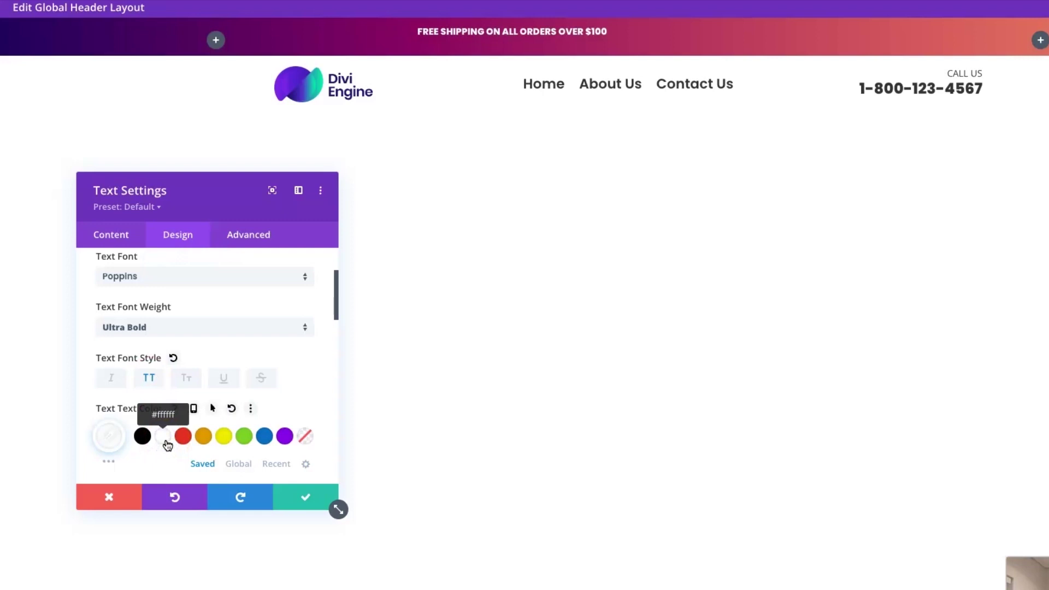
pyautogui.scroll(-3, 208, 422)
pyautogui.click(308, 381)
pyautogui.click(307, 381)
pyautogui.scroll(-1, 214, 370)
pyautogui.scroll(-2, 214, 370)
pyautogui.scroll(4, 213, 370)
pyautogui.scroll(-6, 211, 366)
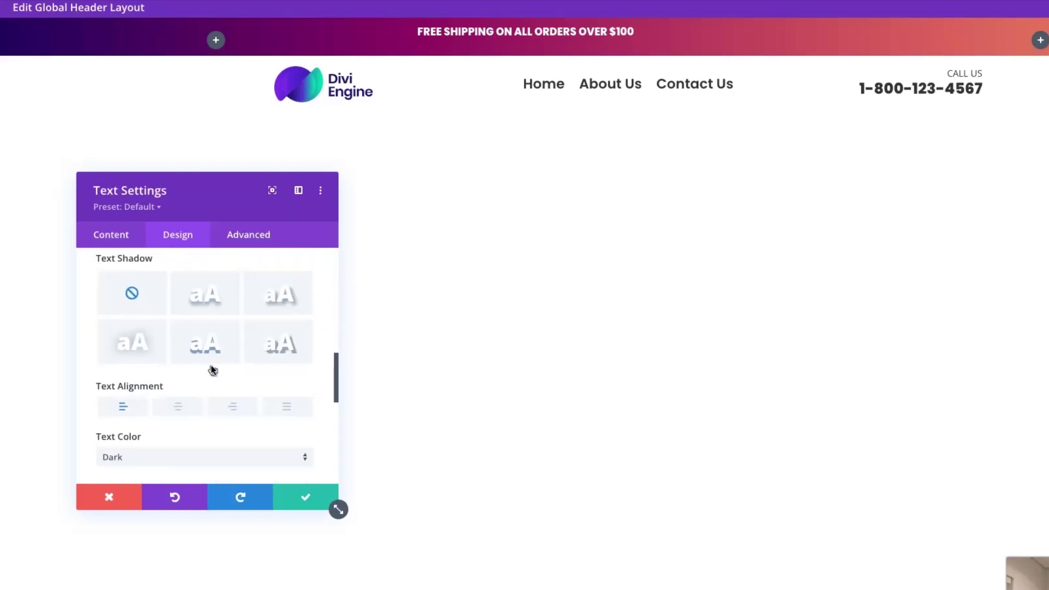
pyautogui.click(179, 409)
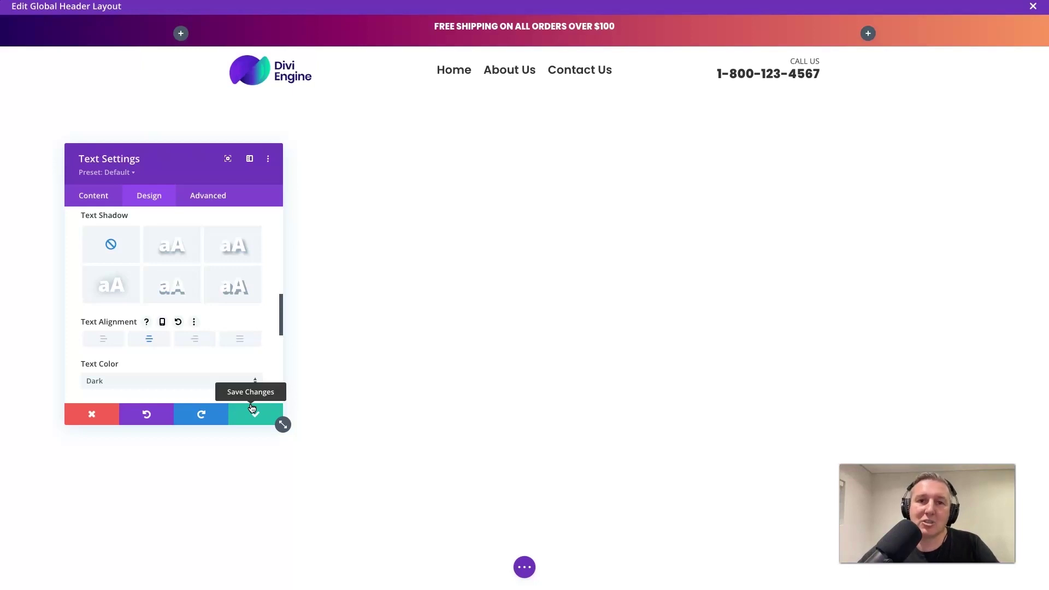
# - Save the text settings and add a Social Media Follow module to the bar's right column
pyautogui.click(252, 411)
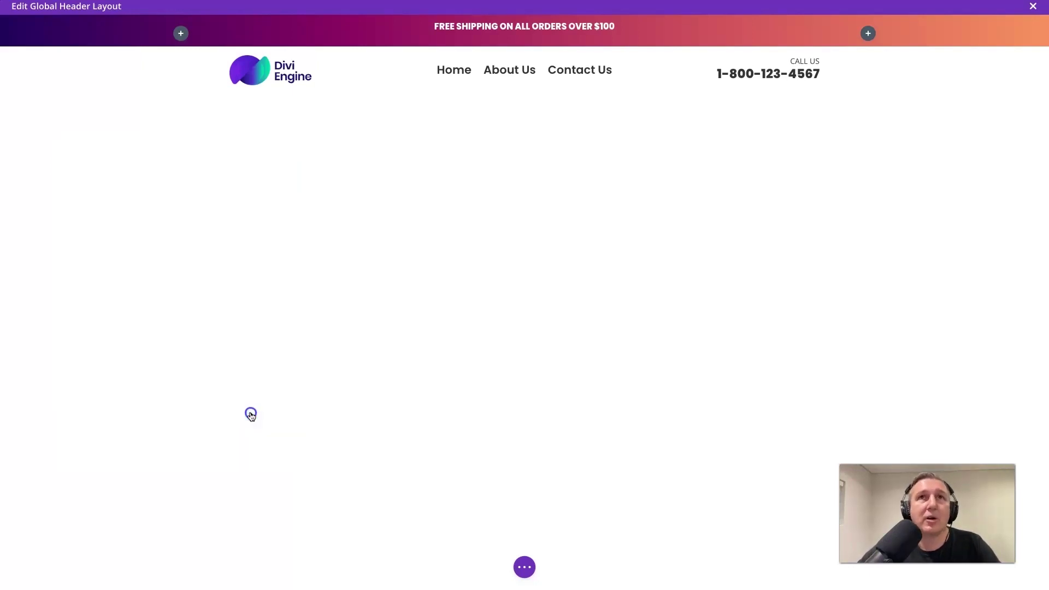
pyautogui.click(868, 34)
pyautogui.write('social')
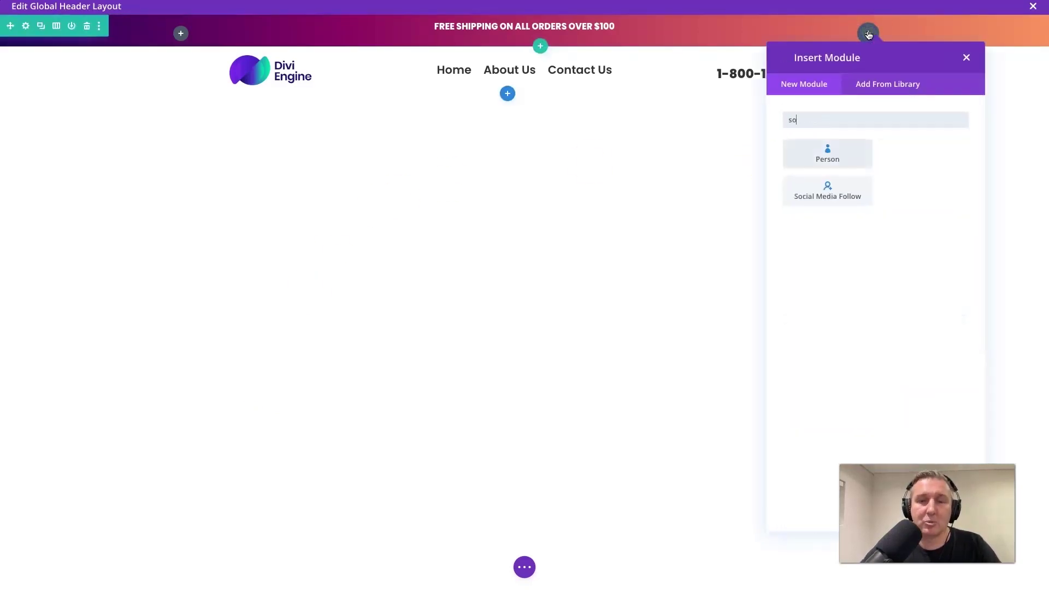
pyautogui.click(965, 26)
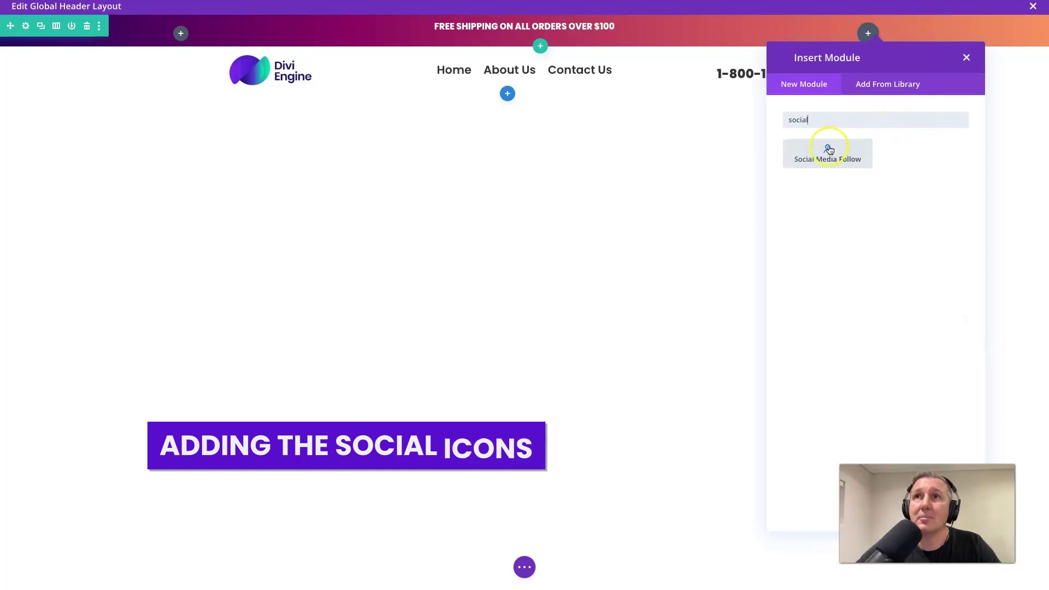
pyautogui.click(829, 150)
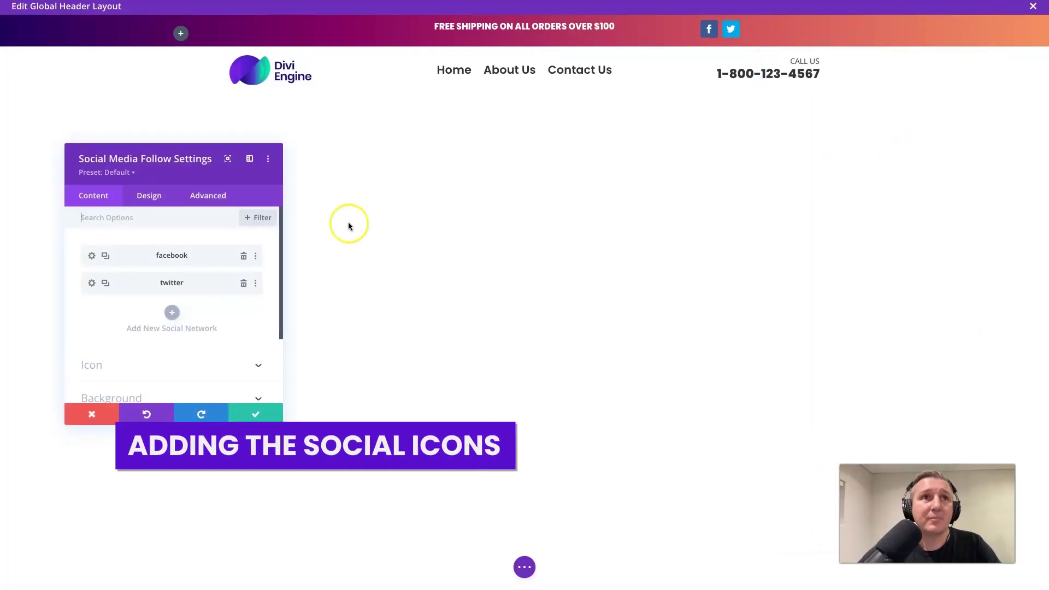
# - Remove the Twitter network and clear the blue background colour behind the Facebook icon
pyautogui.click(244, 284)
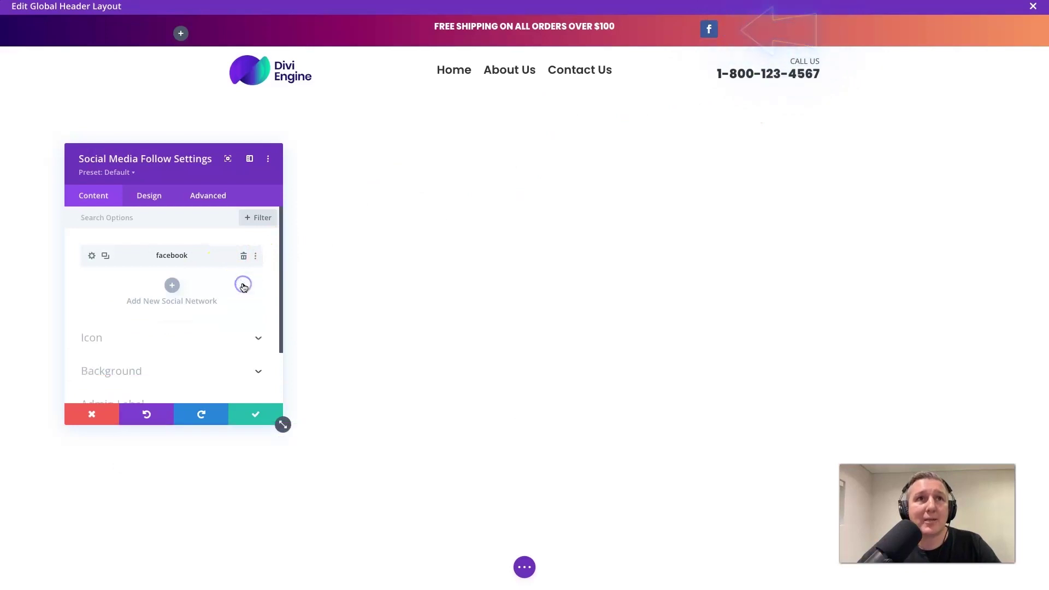
pyautogui.click(92, 256)
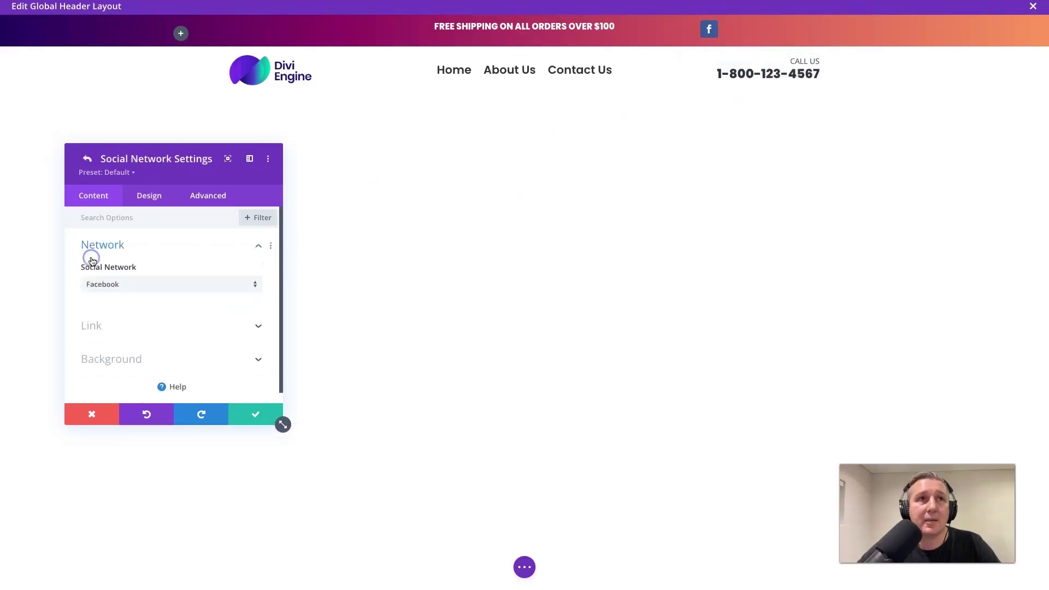
pyautogui.click(149, 319)
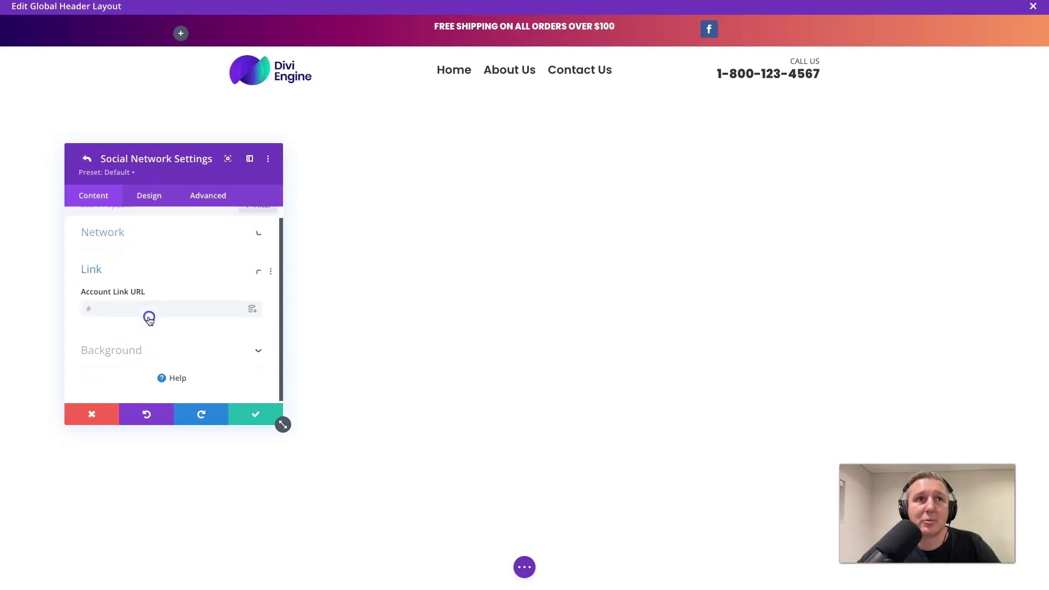
pyautogui.click(161, 346)
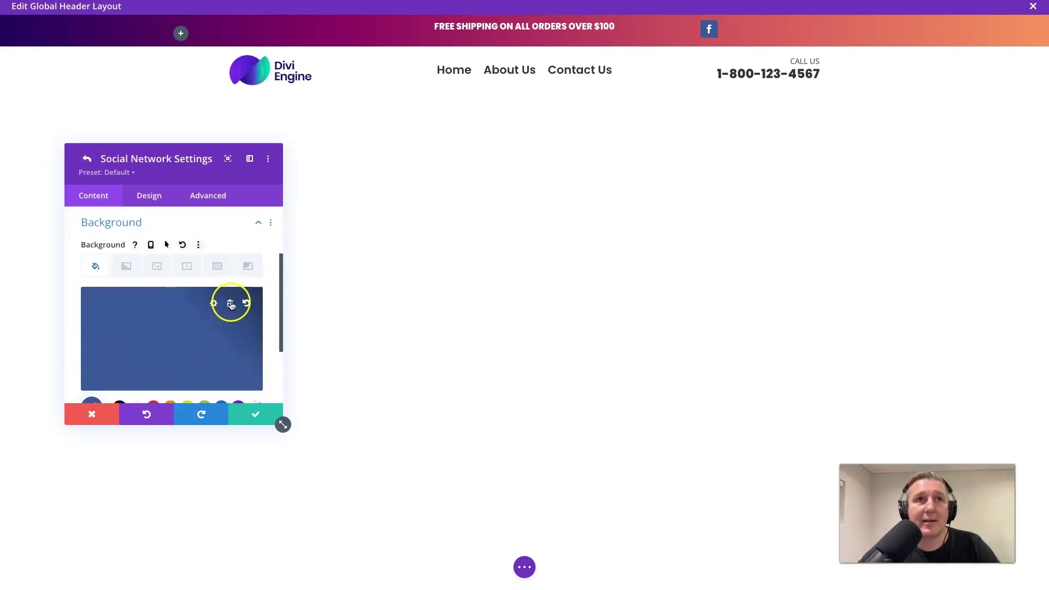
pyautogui.click(231, 305)
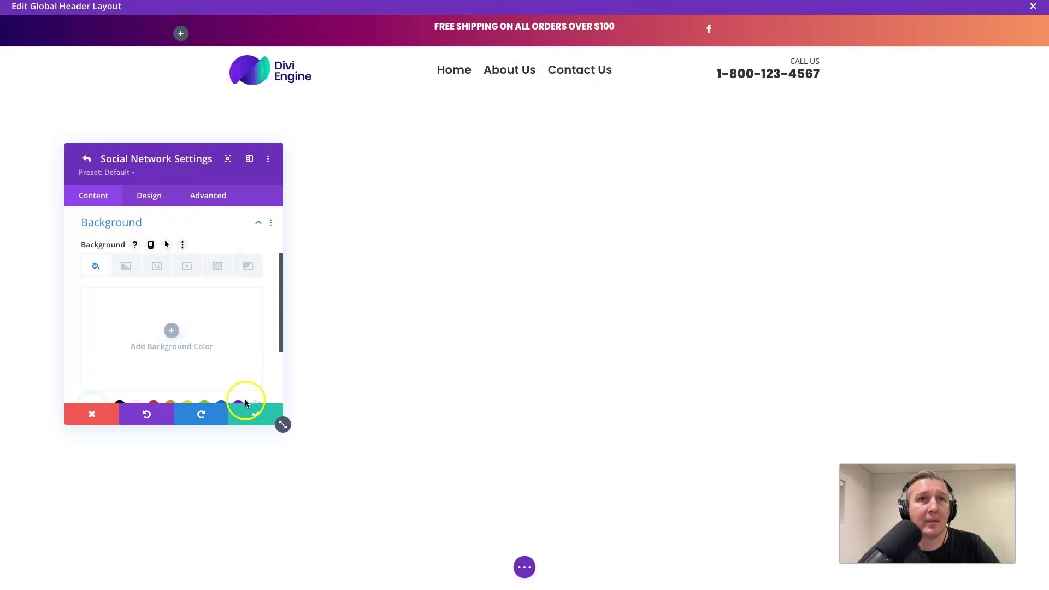
pyautogui.click(246, 414)
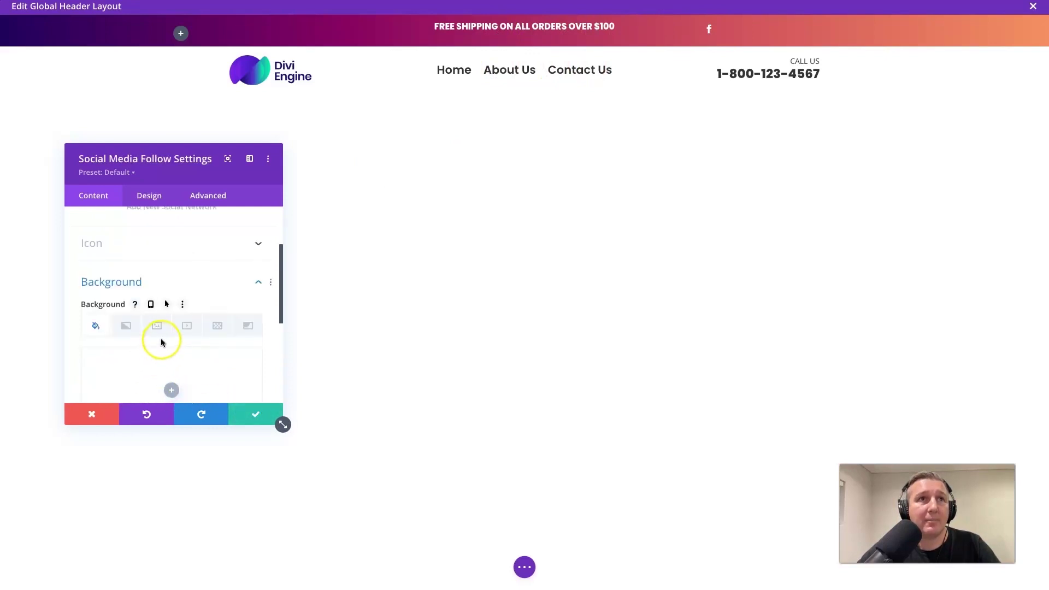
# - Duplicate the Facebook entry twice and change the second copy's network to Twitter
pyautogui.scroll(2, 161, 337)
pyautogui.click(105, 257)
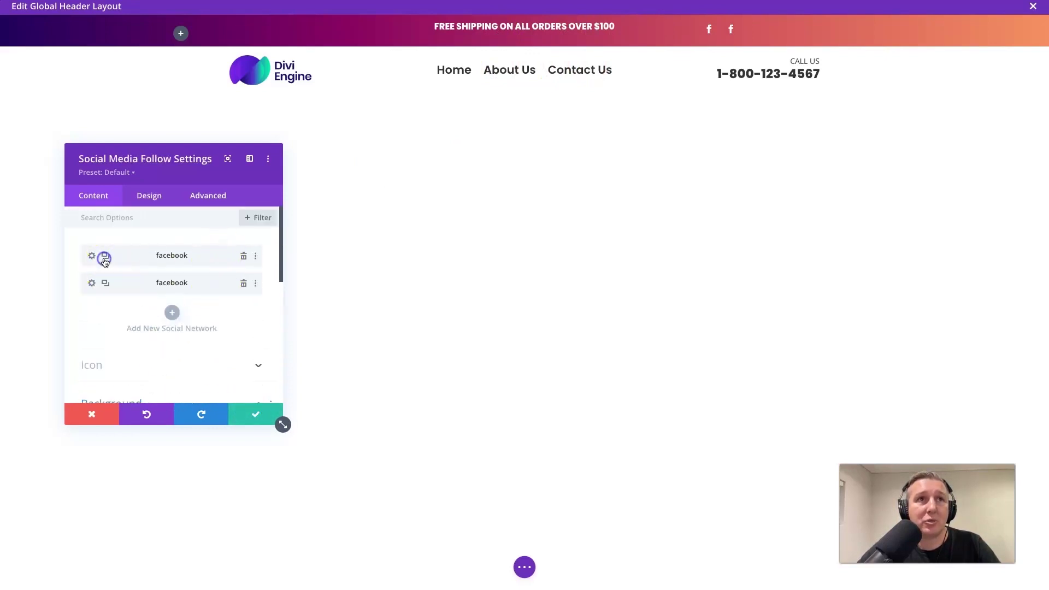
pyautogui.click(105, 258)
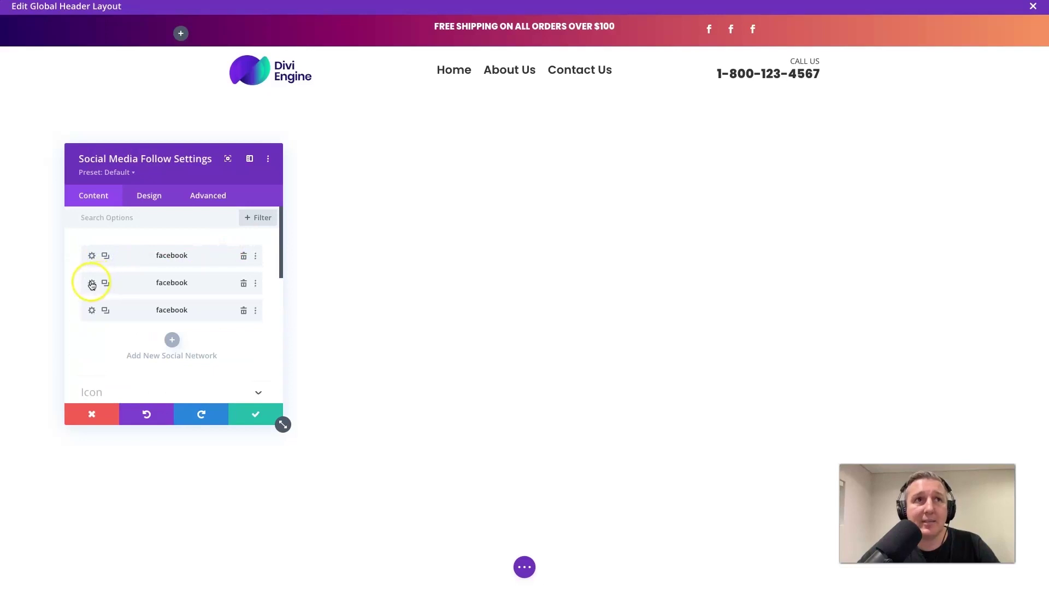
pyautogui.click(92, 284)
pyautogui.click(162, 245)
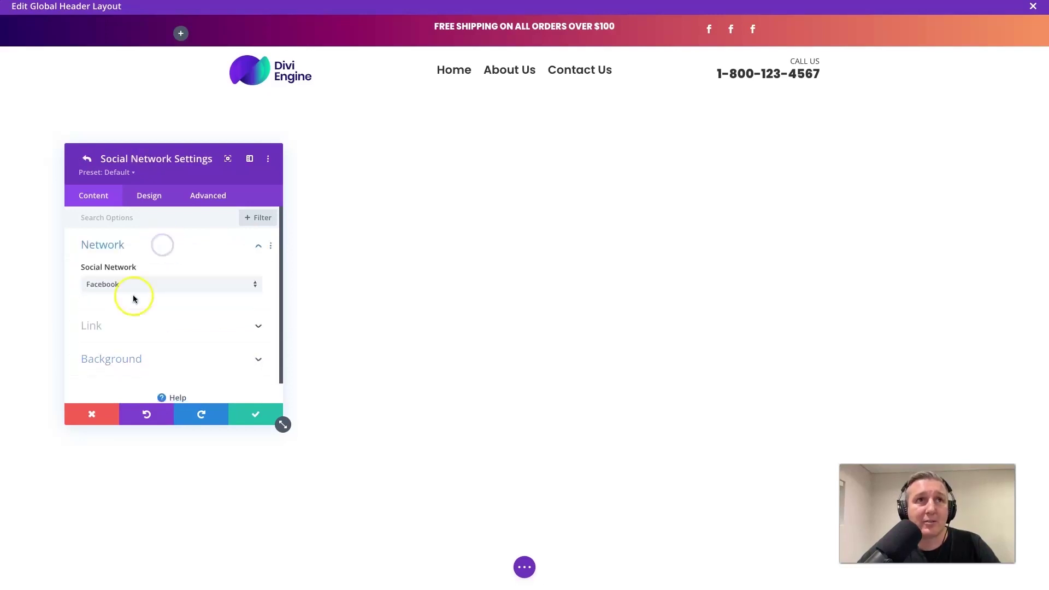
pyautogui.click(136, 284)
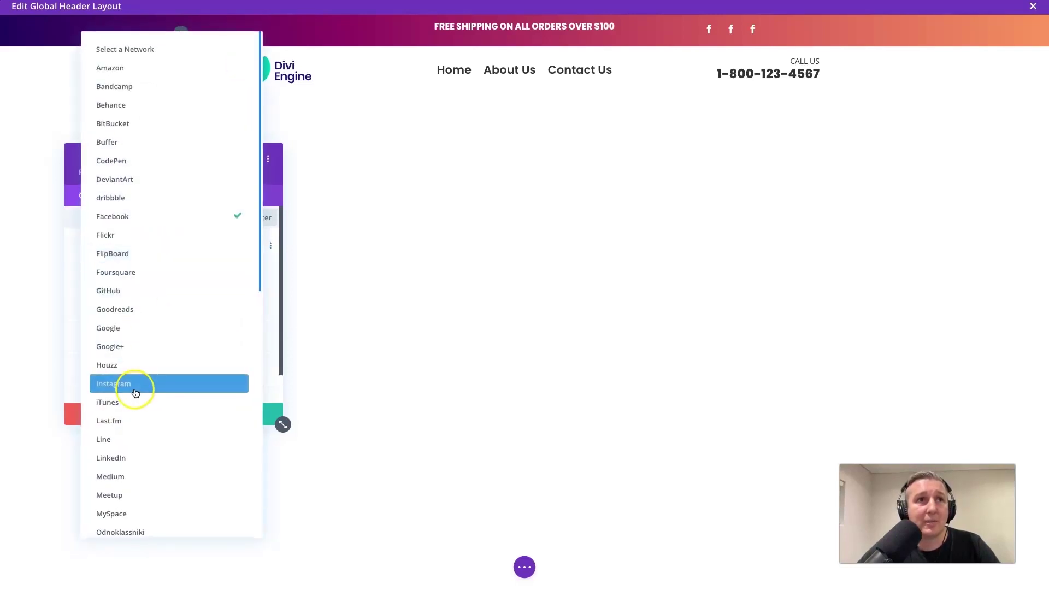
pyautogui.scroll(-5, 132, 446)
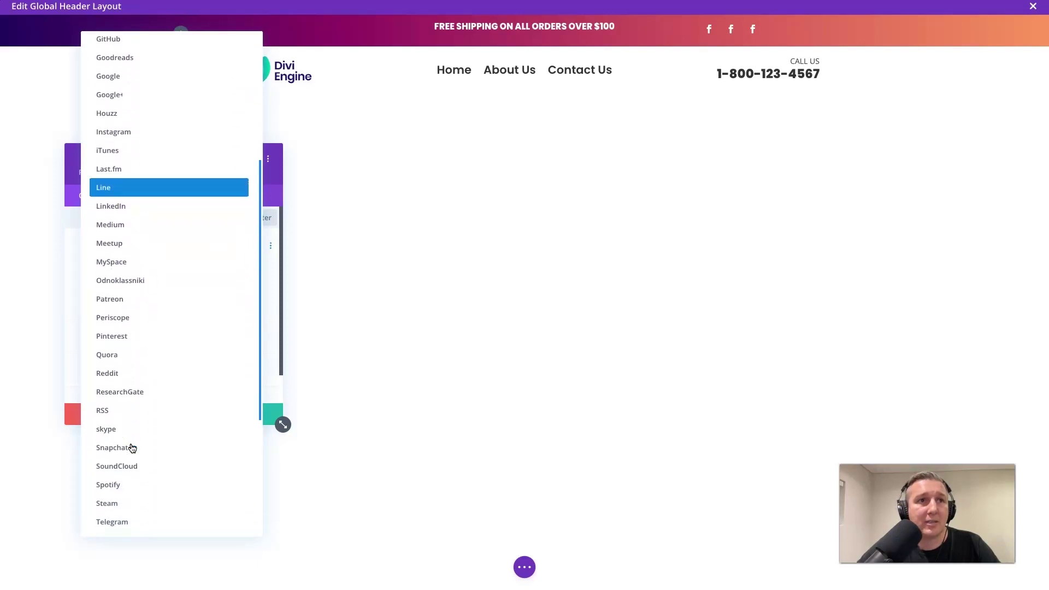
pyautogui.scroll(-3, 131, 448)
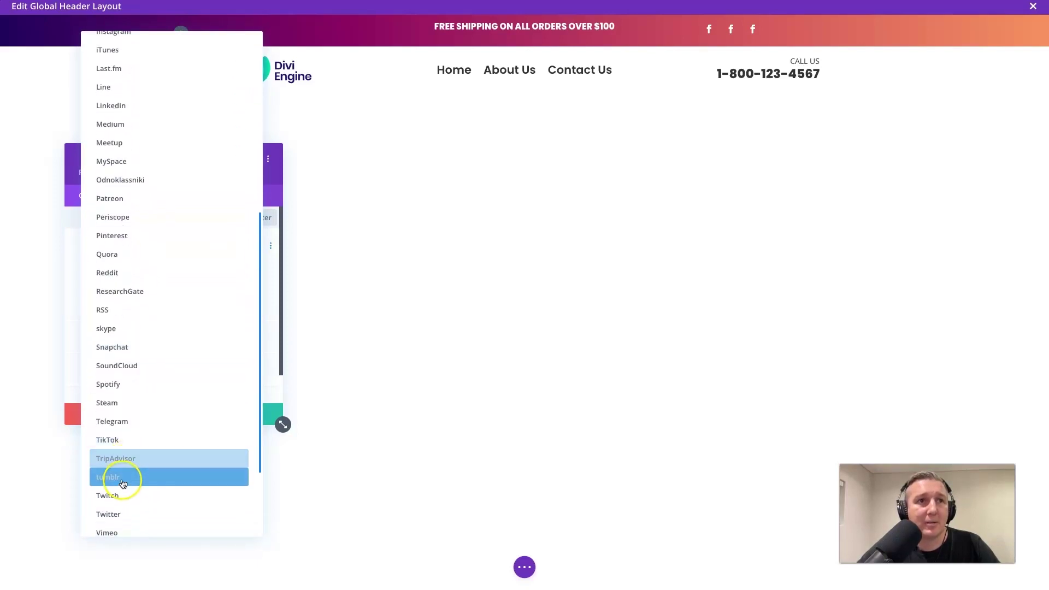
pyautogui.scroll(-3, 131, 440)
pyautogui.click(126, 458)
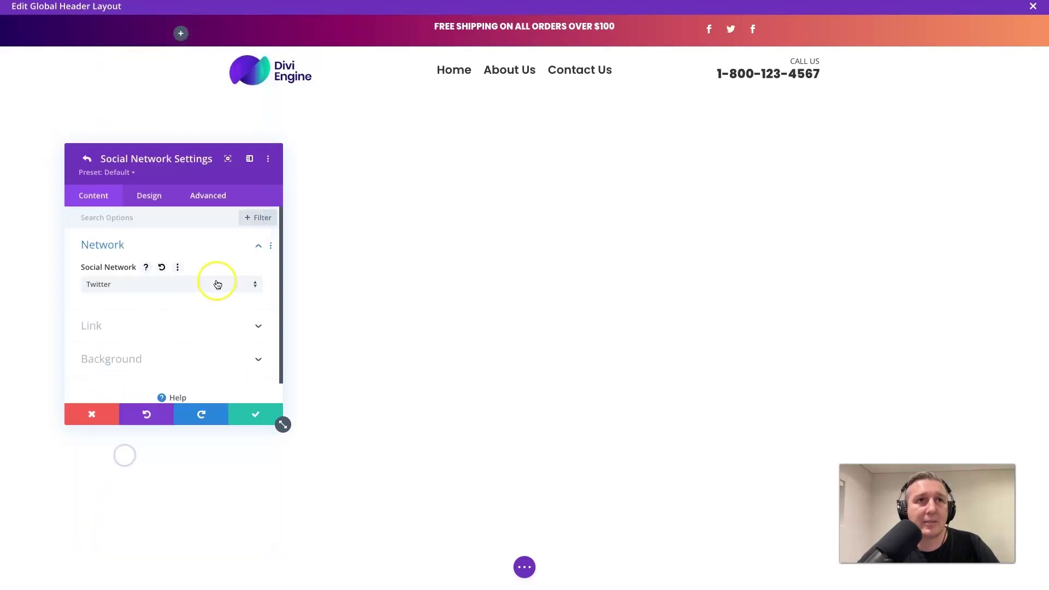
pyautogui.click(187, 324)
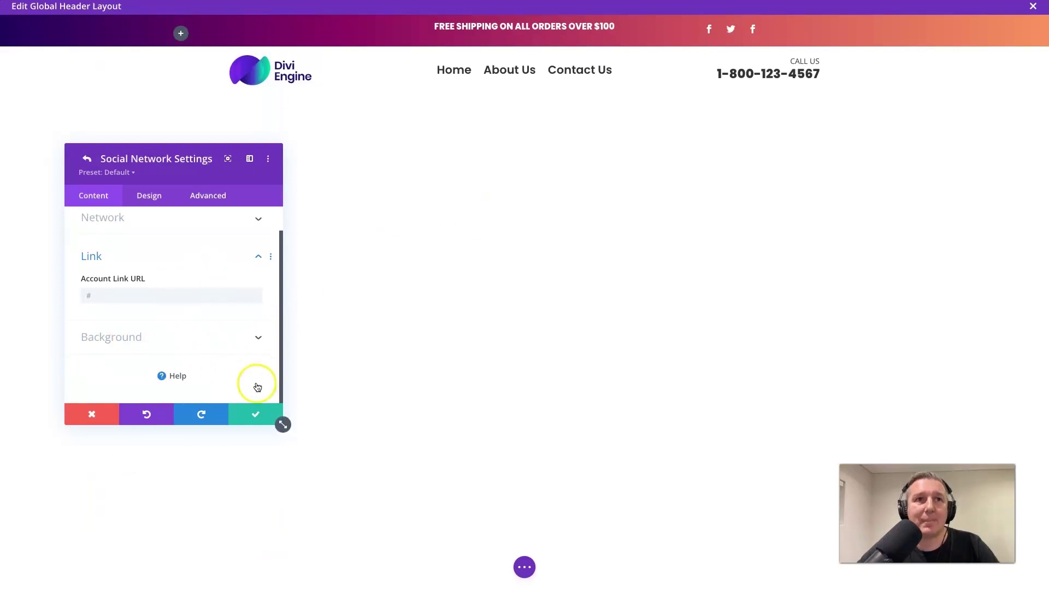
pyautogui.click(248, 416)
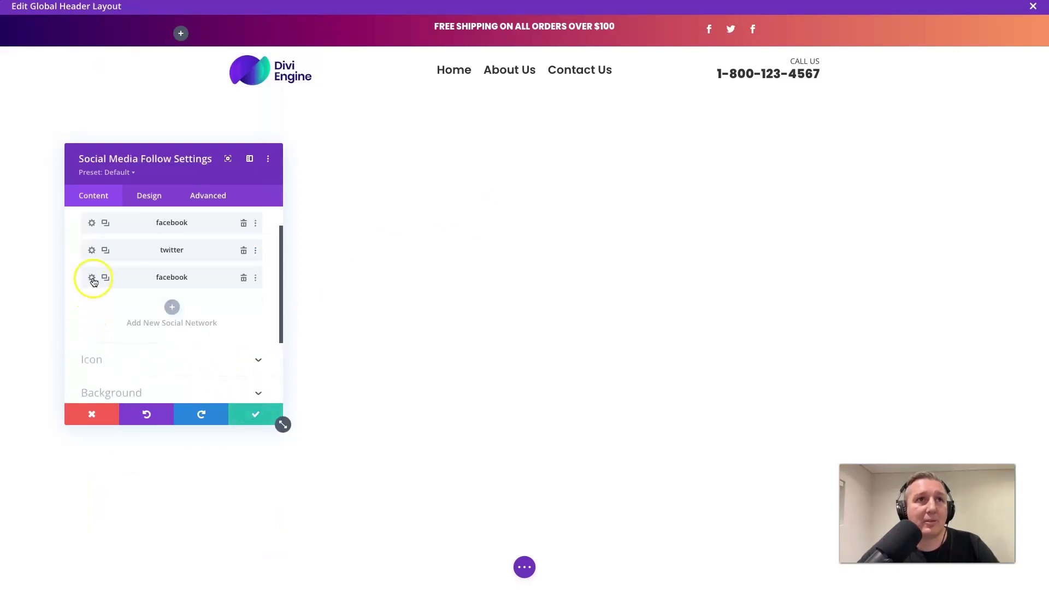
# - Change the third entry's network to Instagram and save the social follow settings
pyautogui.click(93, 278)
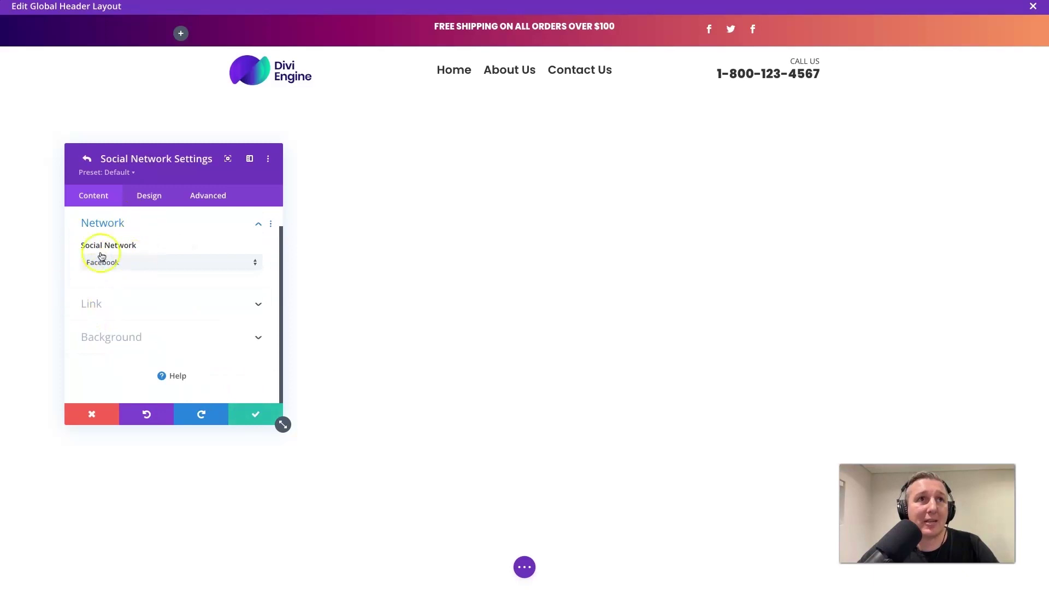
pyautogui.click(115, 263)
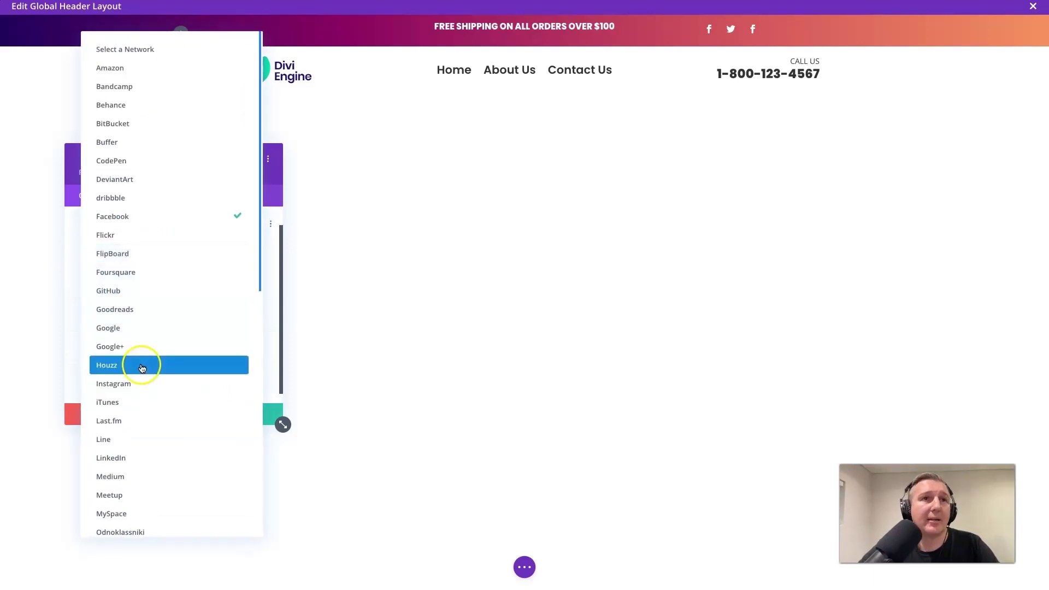
pyautogui.click(141, 384)
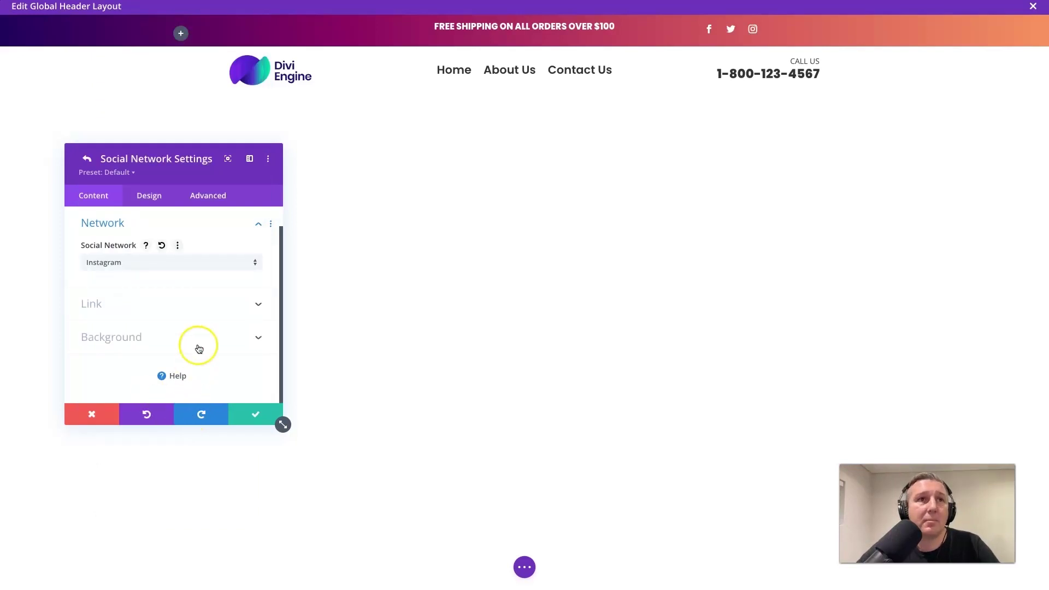
pyautogui.click(213, 302)
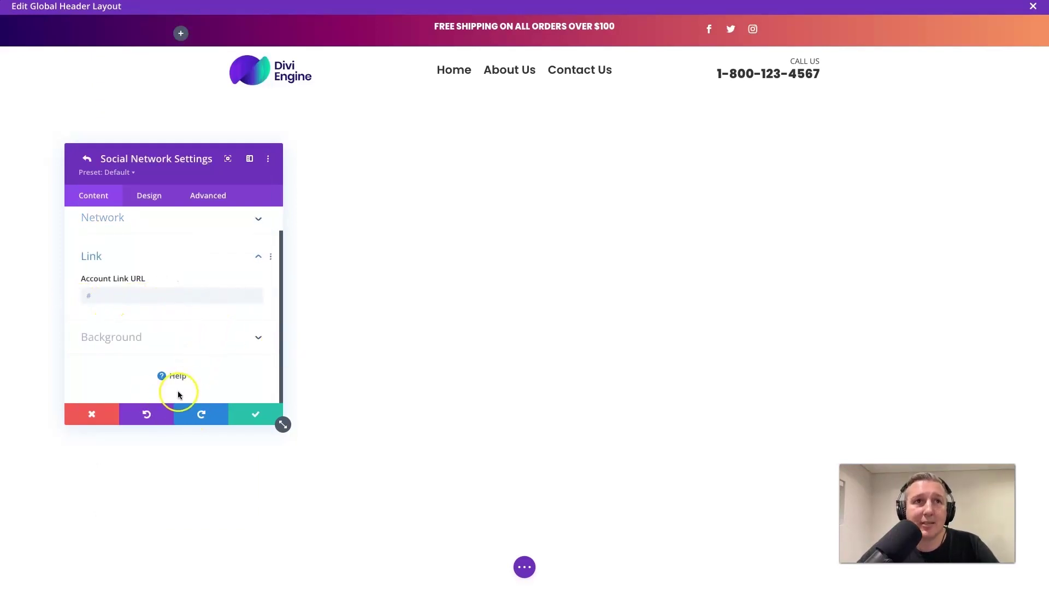
pyautogui.click(248, 414)
pyautogui.click(247, 415)
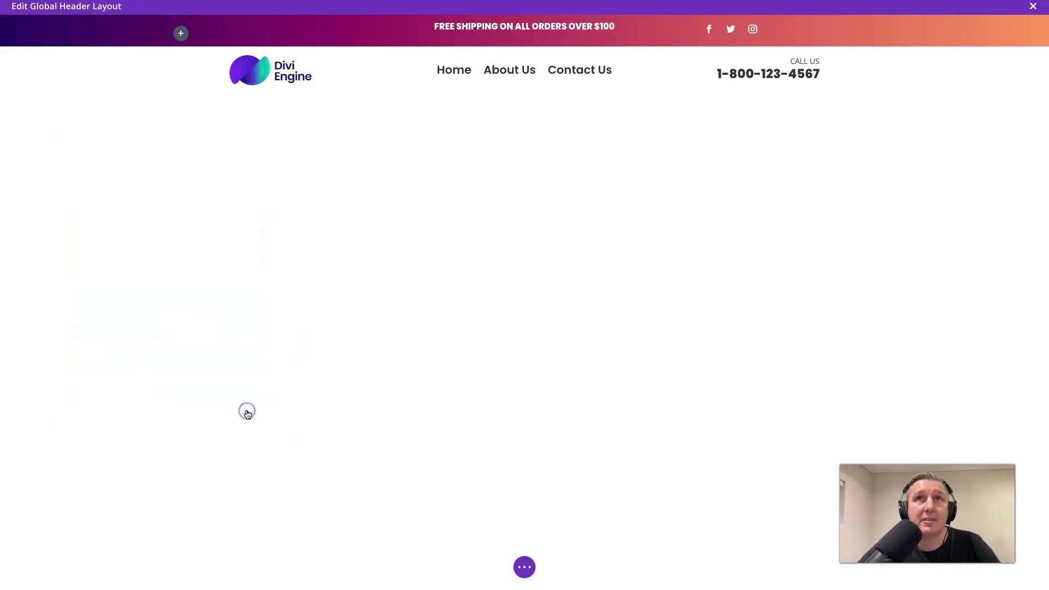
# - Expand the builder's page-wide actions and close the Theme Customizer without keeping its changes
pyautogui.click(526, 567)
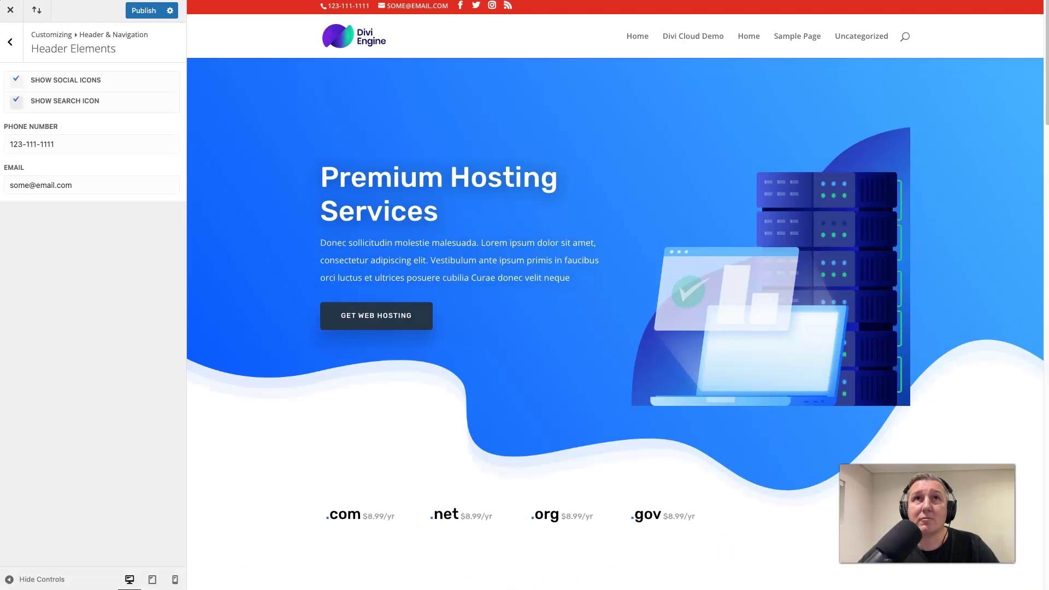
pyautogui.click(10, 11)
pyautogui.click(623, 64)
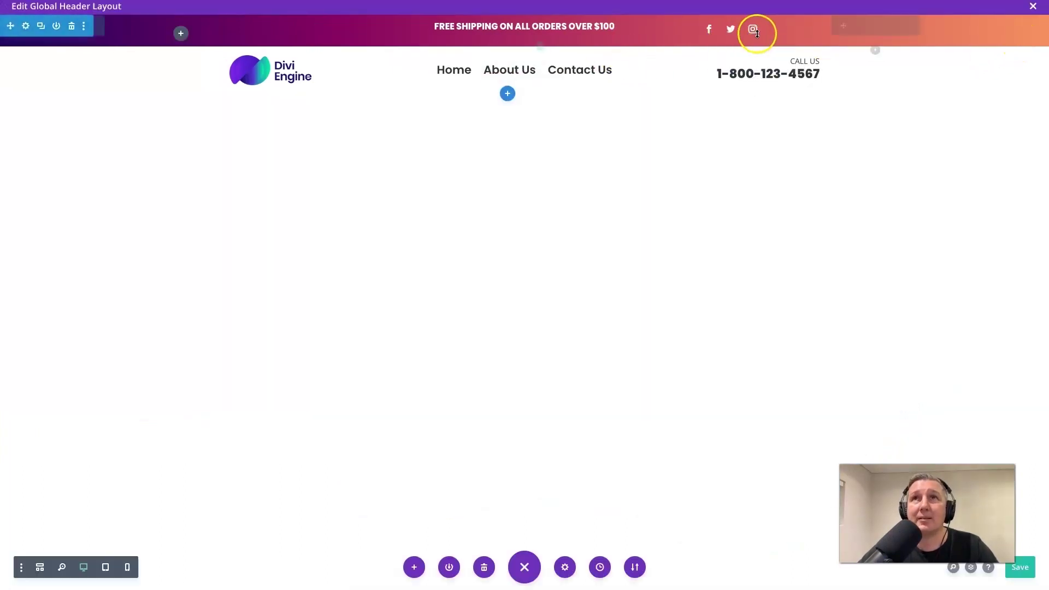
# - Set the Social Media Follow module's Module Alignment to right and save it
pyautogui.click(858, 29)
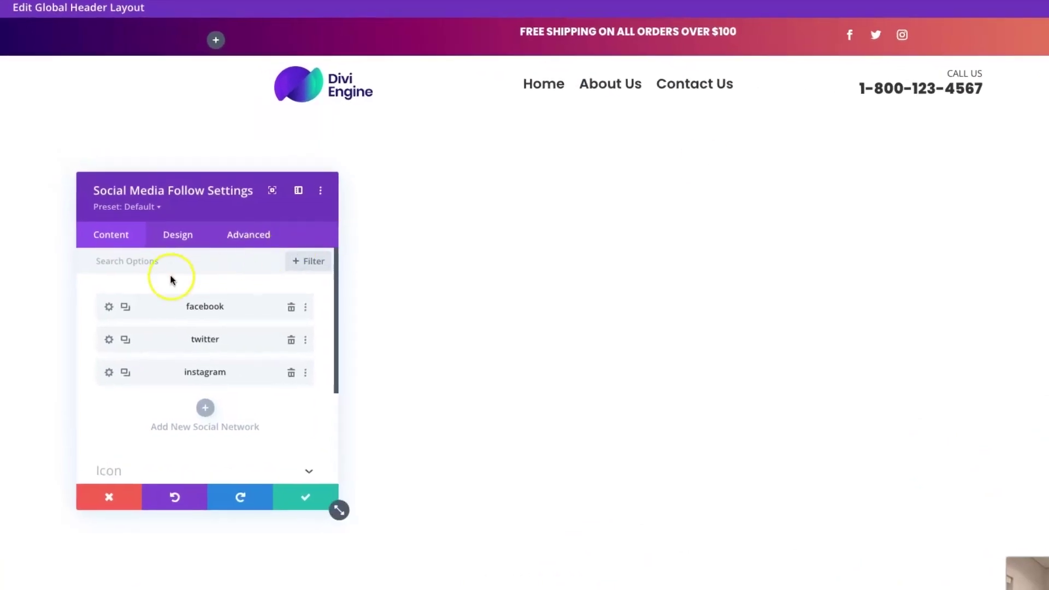
pyautogui.click(142, 198)
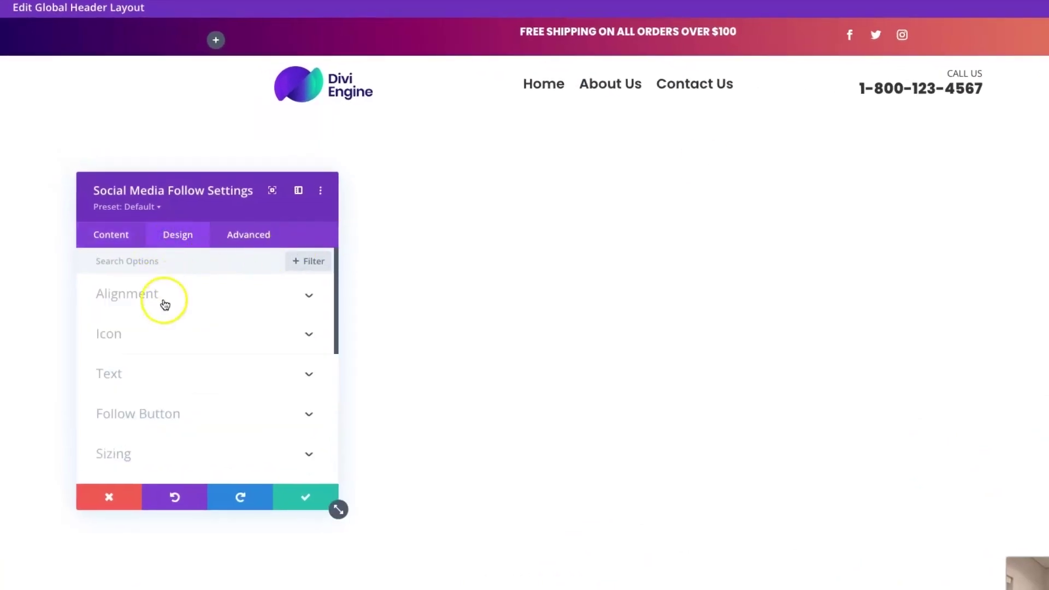
pyautogui.click(165, 304)
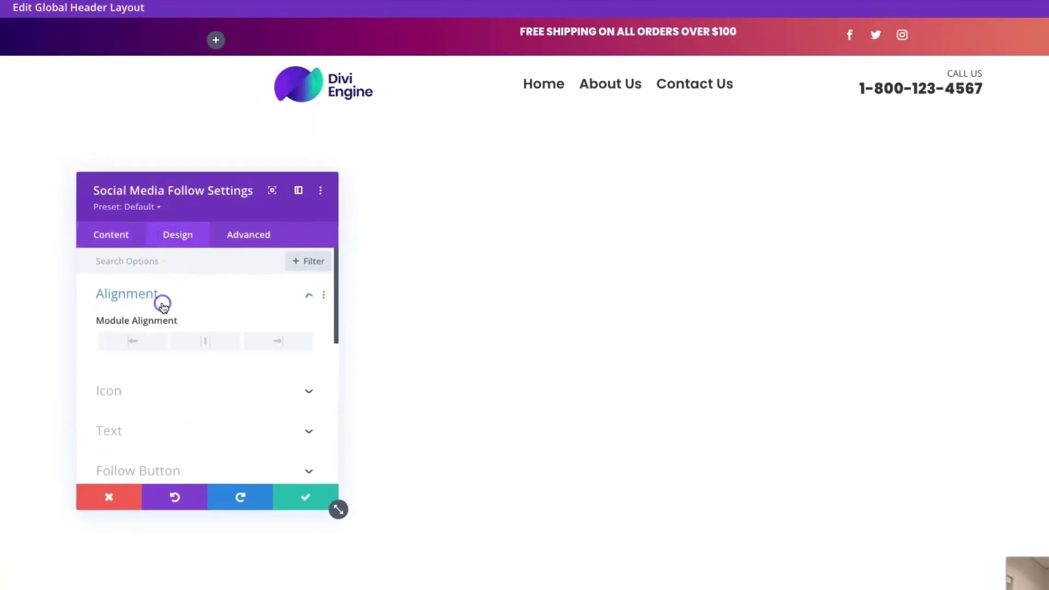
pyautogui.click(271, 340)
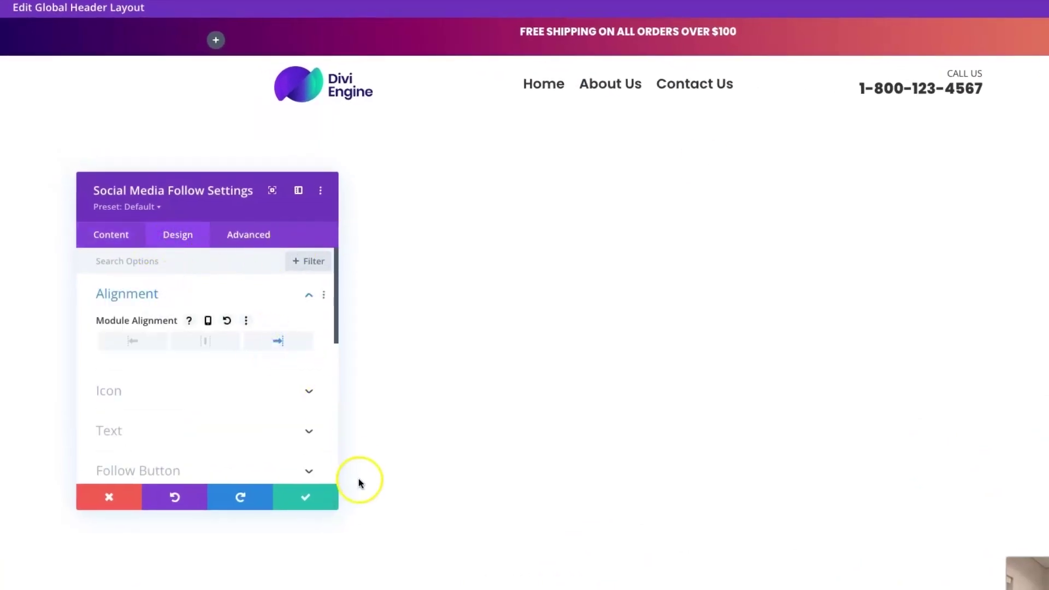
pyautogui.click(282, 501)
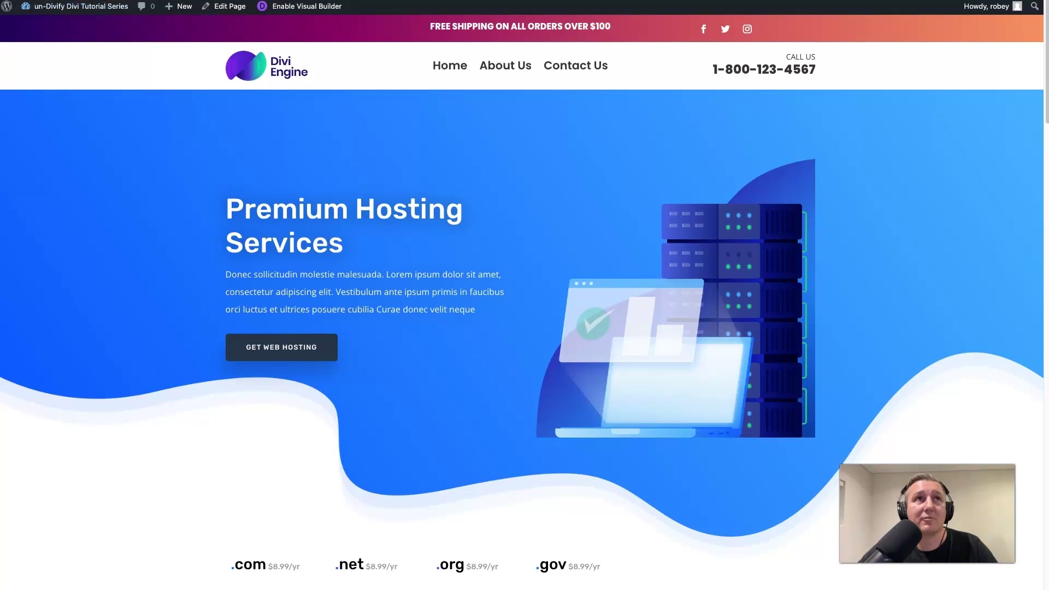
# - Reload the live page to check the updated header
pyautogui.hotkey('ctrl', 'r')
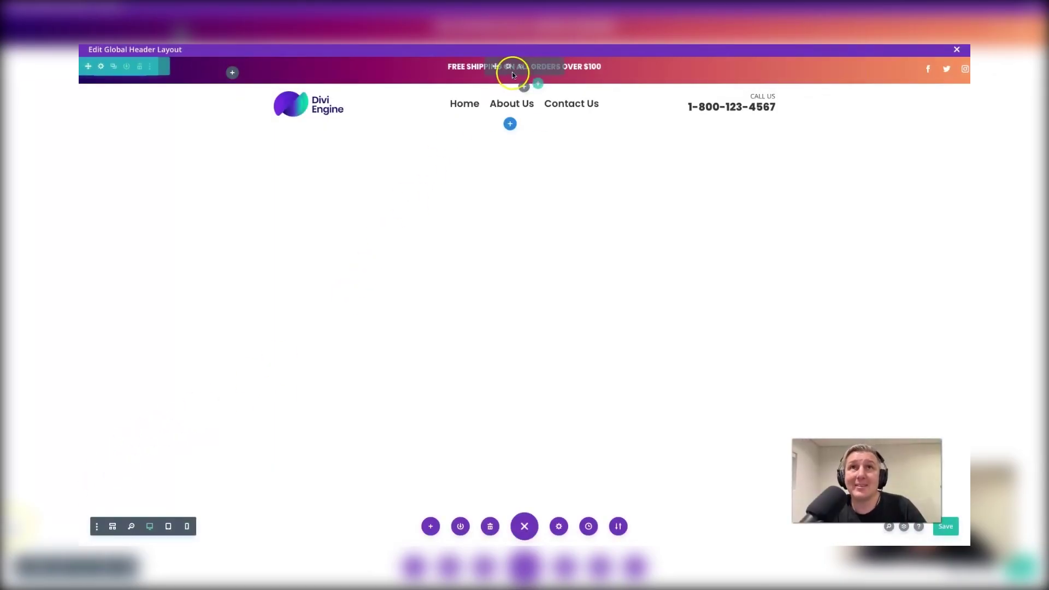
# - Set the gradient top bar row's Sticky Position to Stick to Top and save the row
pyautogui.moveTo(376, 83)
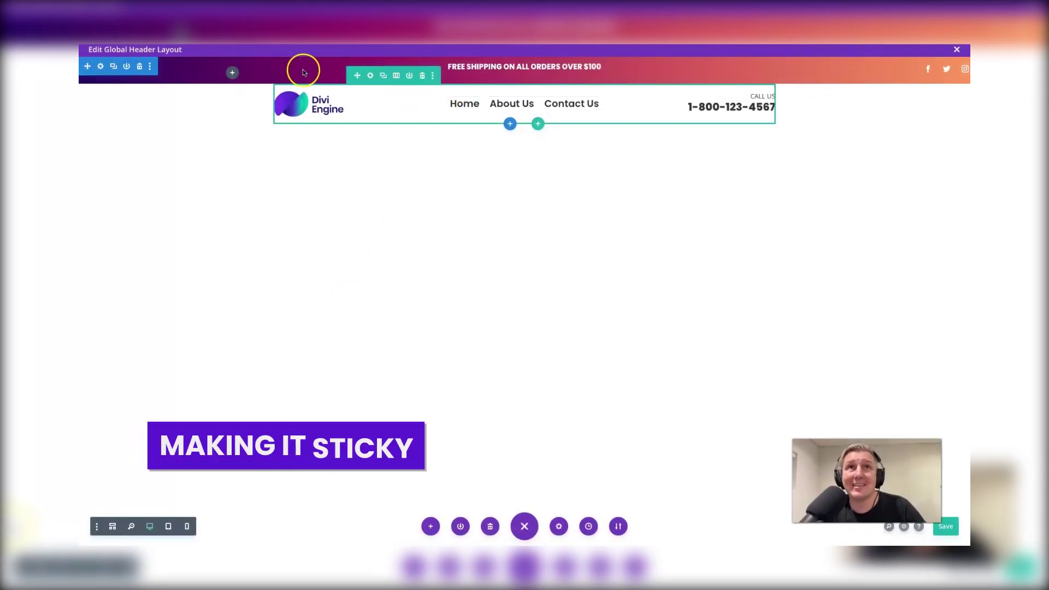
pyautogui.moveTo(359, 62)
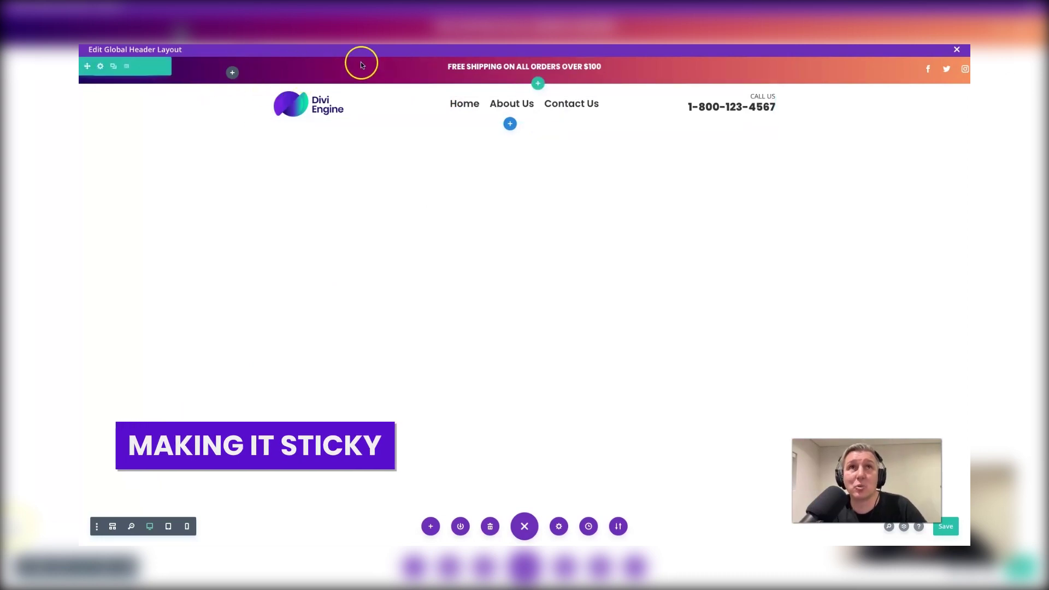
pyautogui.click(101, 67)
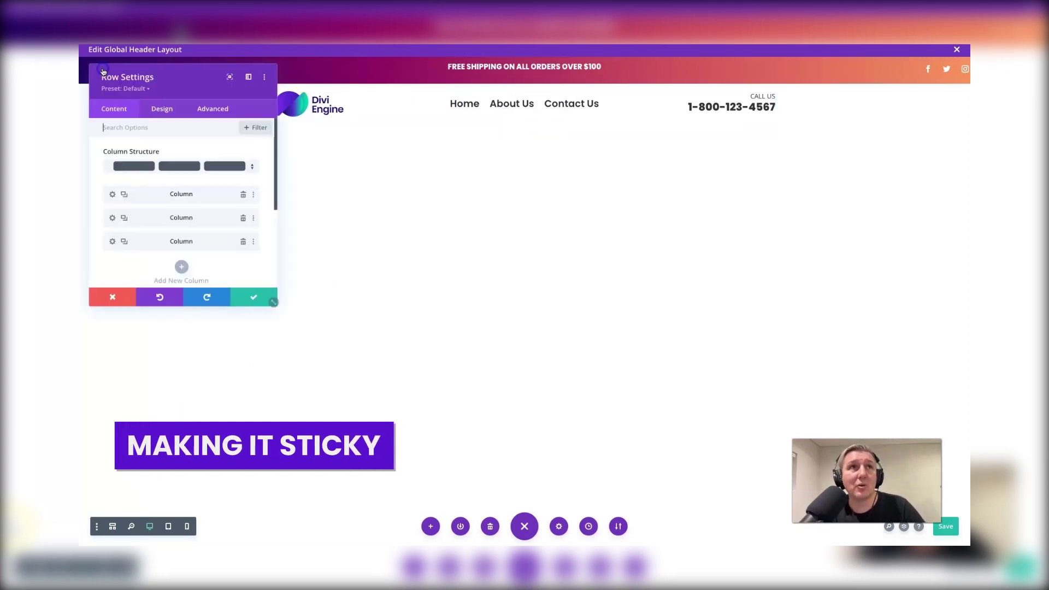
pyautogui.click(212, 111)
pyautogui.scroll(-2, 207, 229)
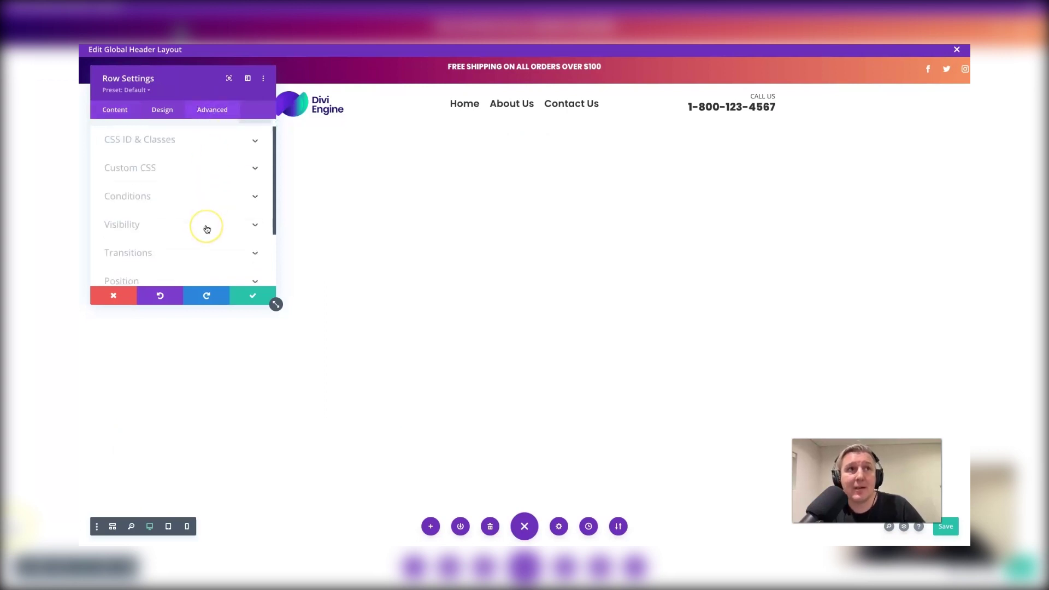
pyautogui.click(147, 260)
pyautogui.click(168, 173)
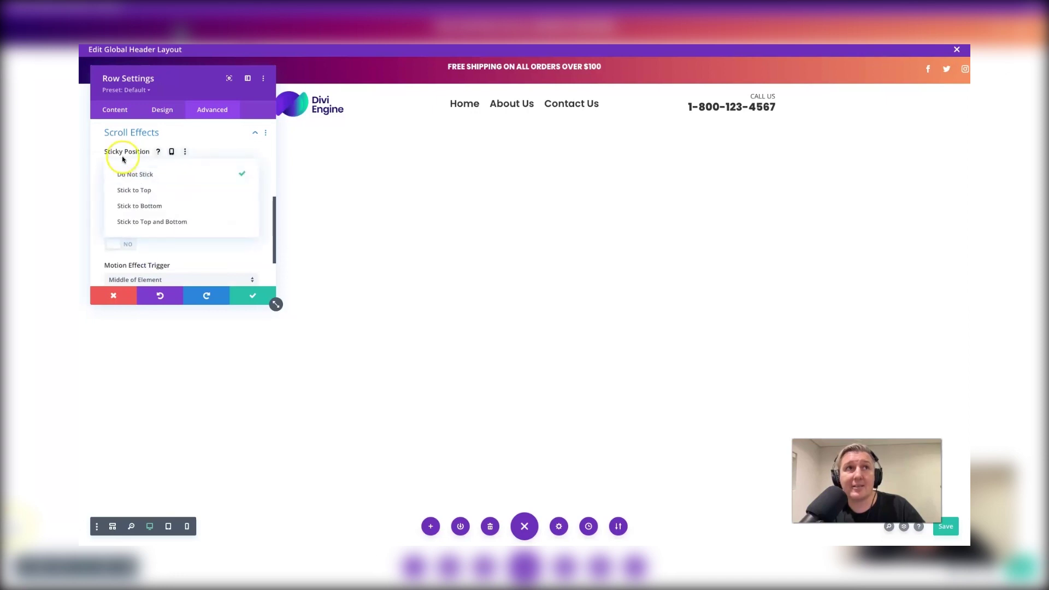
pyautogui.click(155, 193)
pyautogui.click(246, 296)
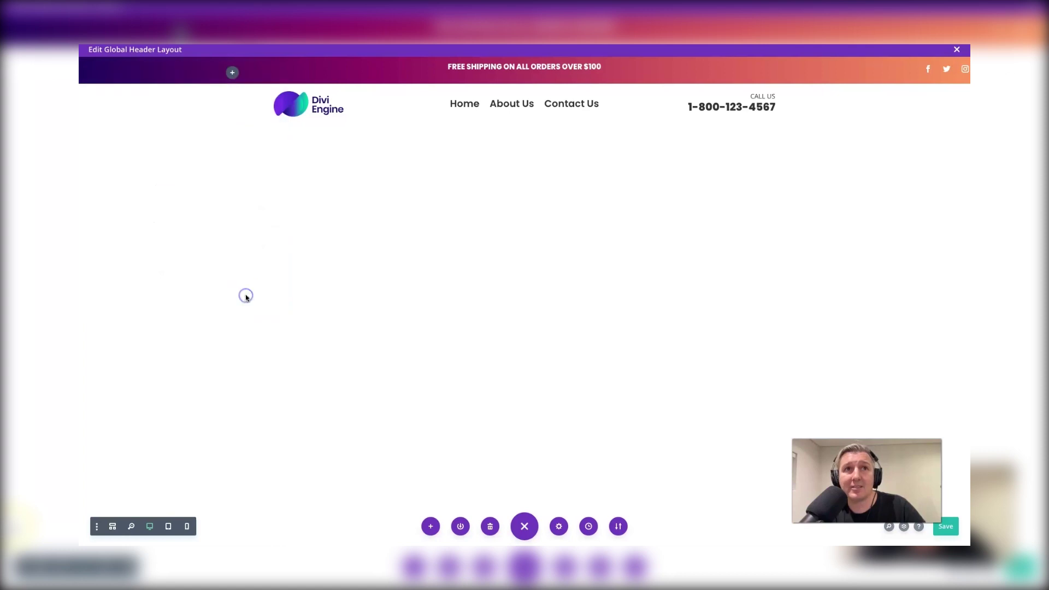